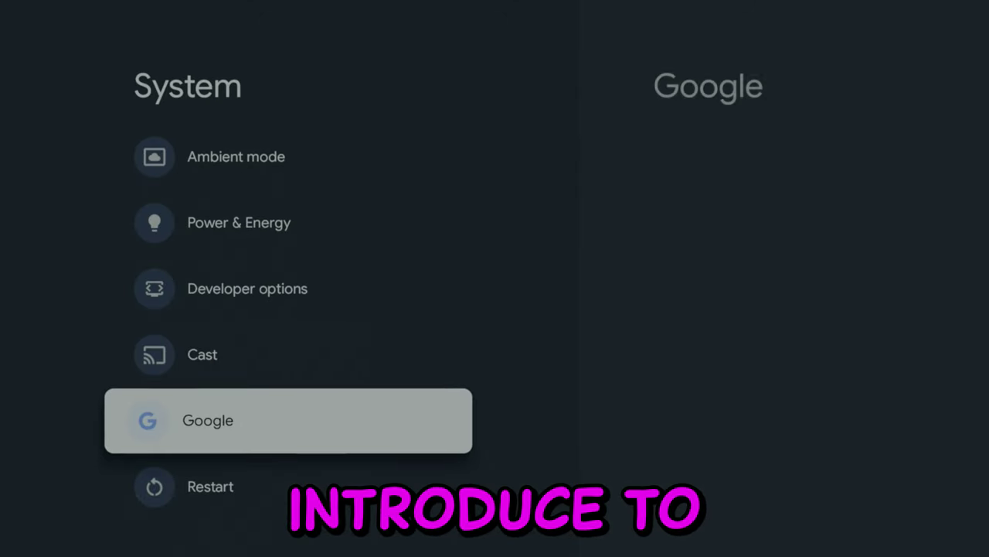
key("Up")
key("Up")
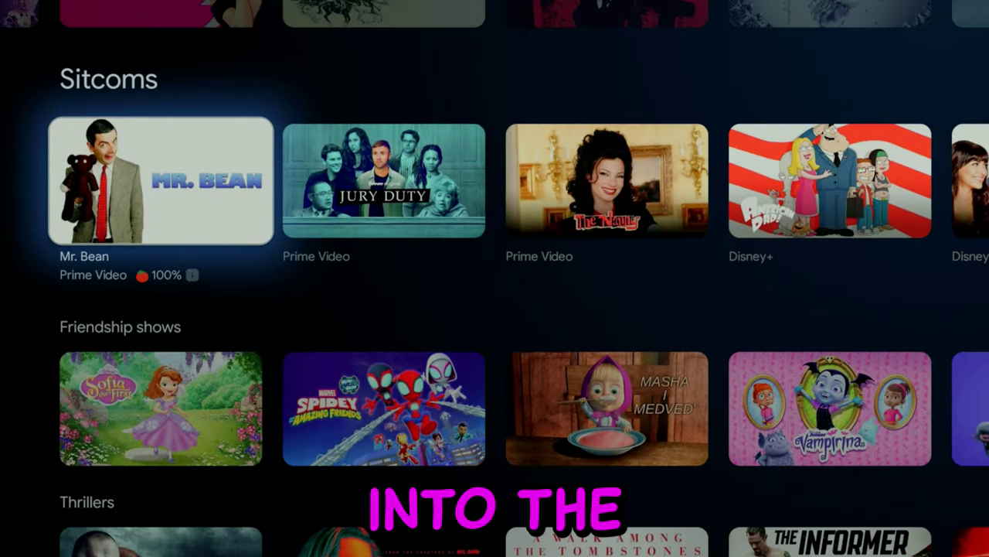
key("Down")
key("Down")
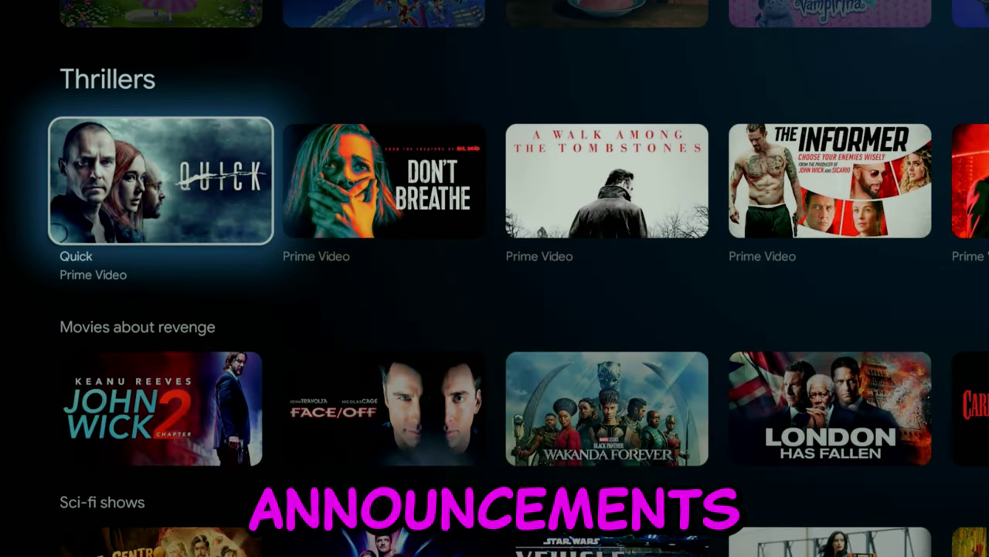
key("Down")
key("Right")
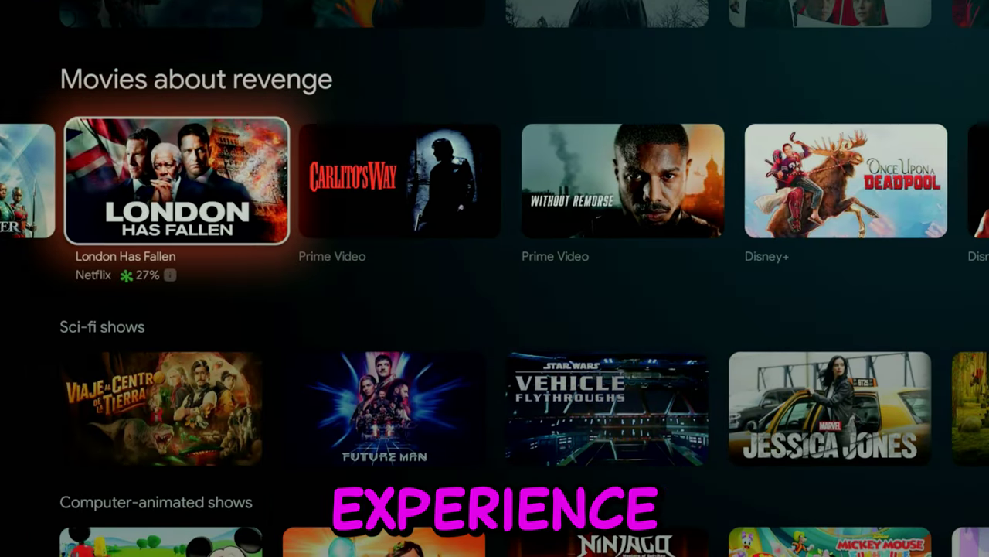
key("Right")
key("Right")
key("Right")
key("Right")
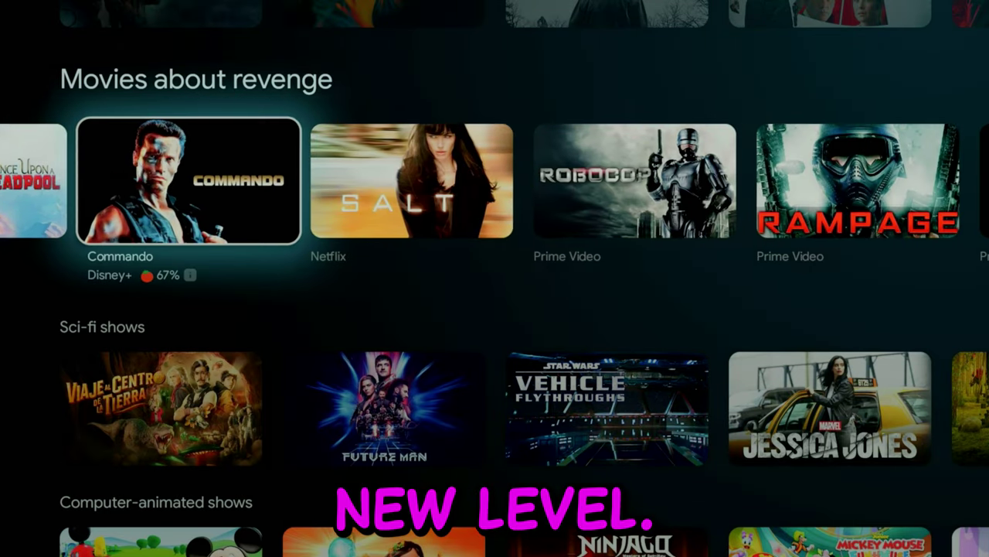
key("Right")
key("Right")
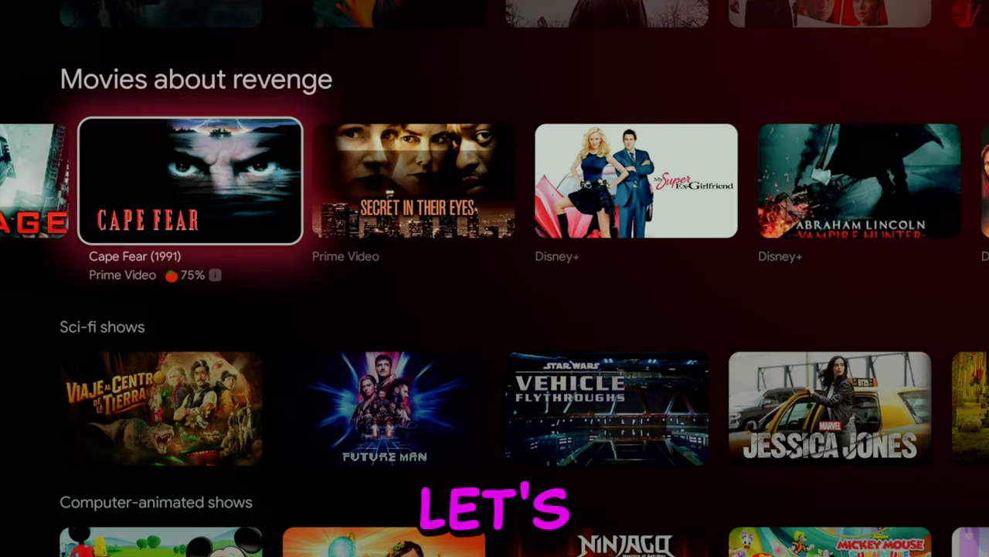
key("Right")
key("Right")
key("Right")
key("Right")
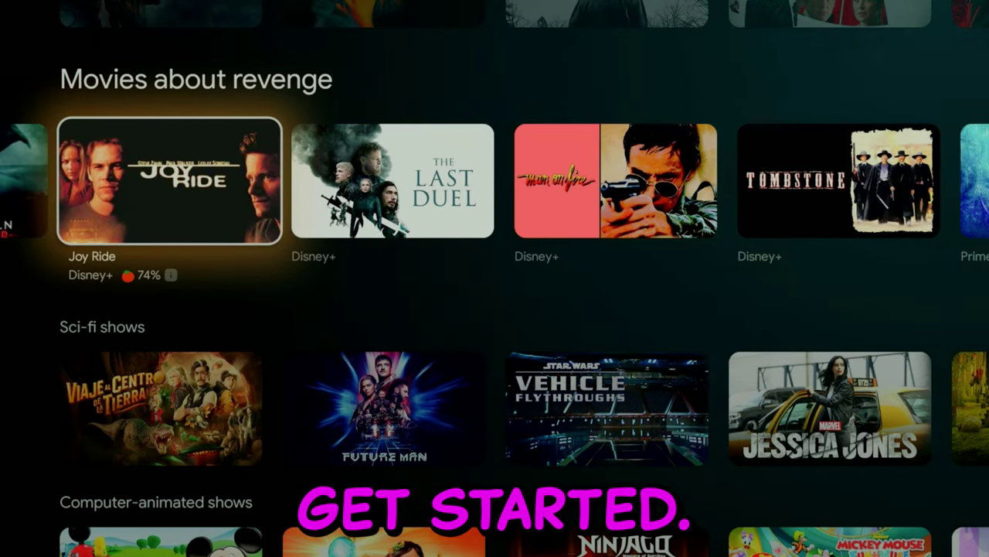
key("Right")
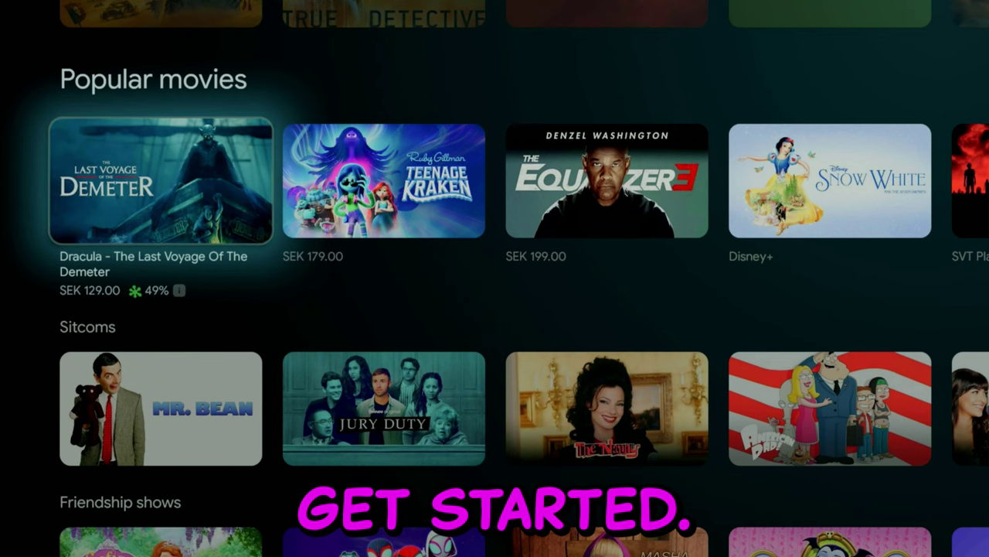
- Return to the top of the home screen and open the full device settings
key("Up")
key("Up")
key("Up")
key("Up")
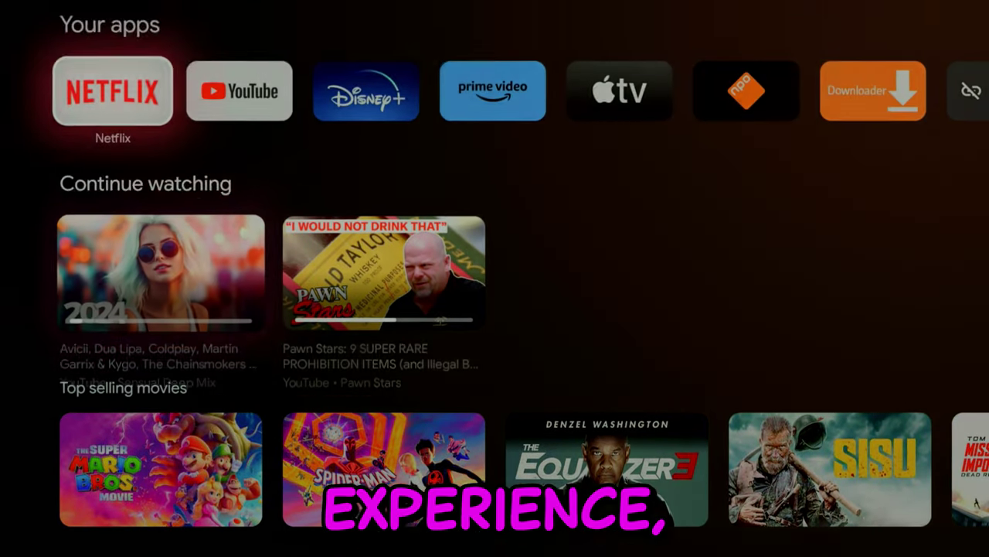
key("Up")
key("Up")
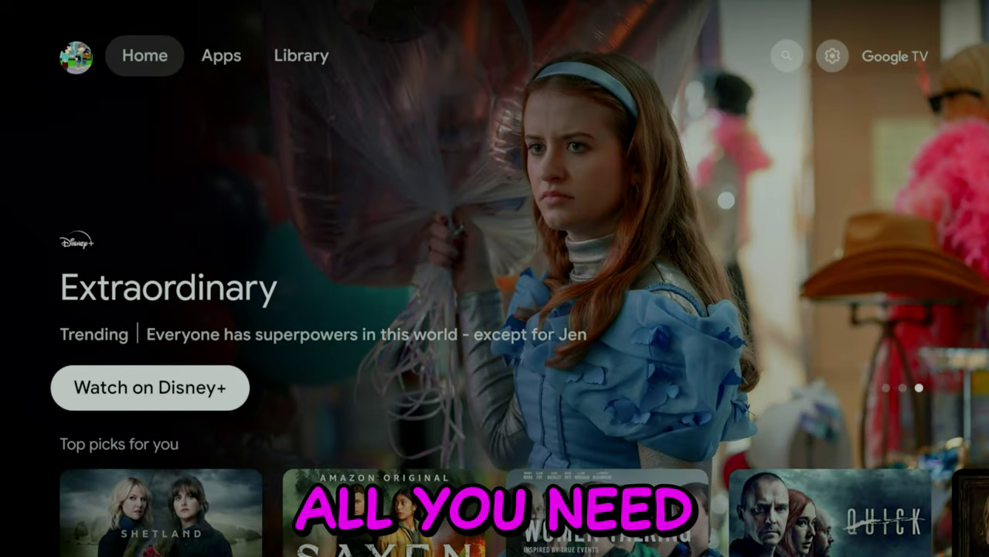
key("Up")
key("Right")
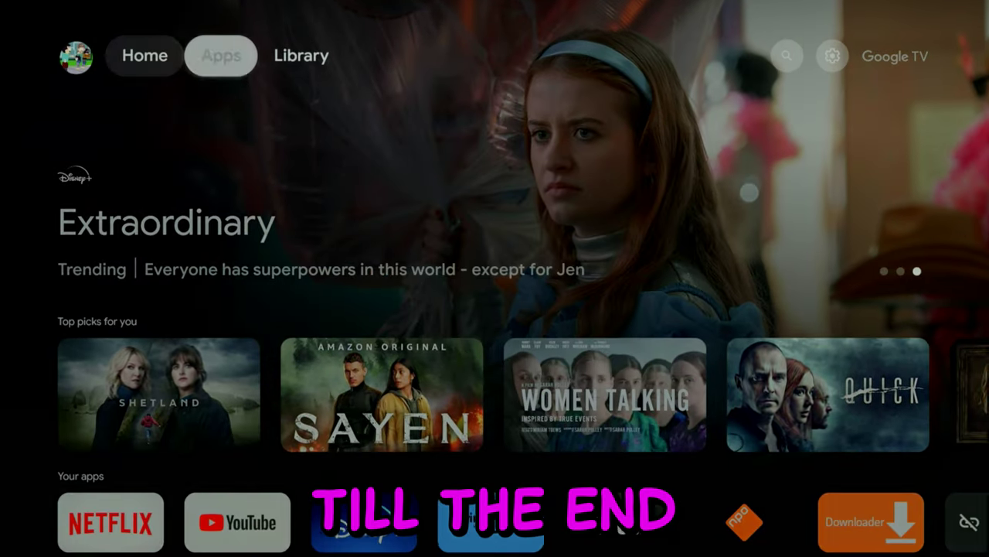
key("Right")
key("Right")
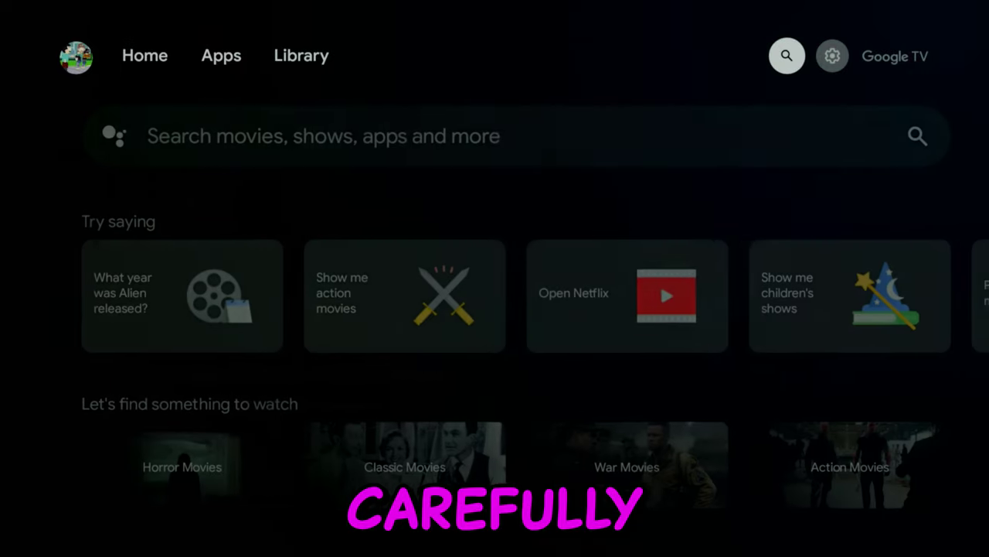
key("Right")
key("Return")
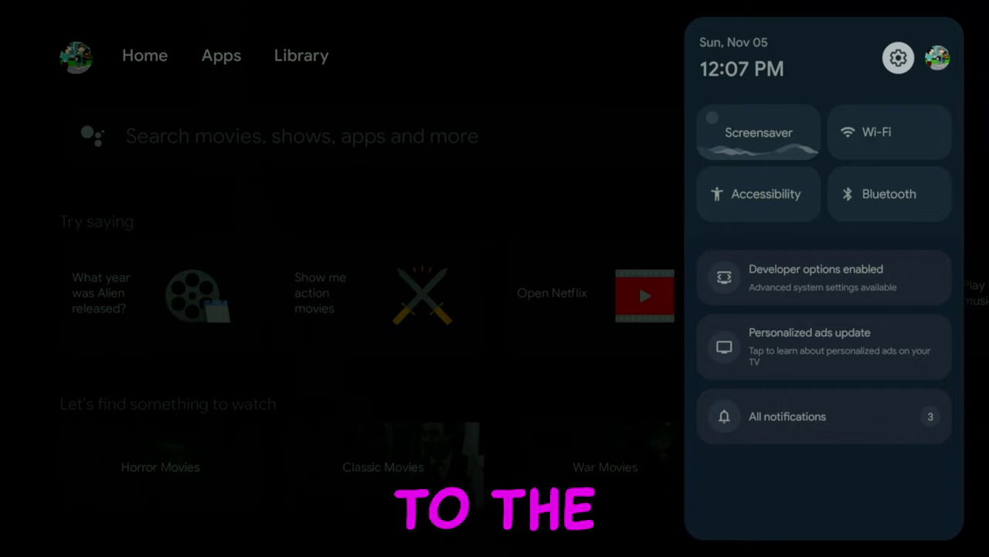
key("Return")
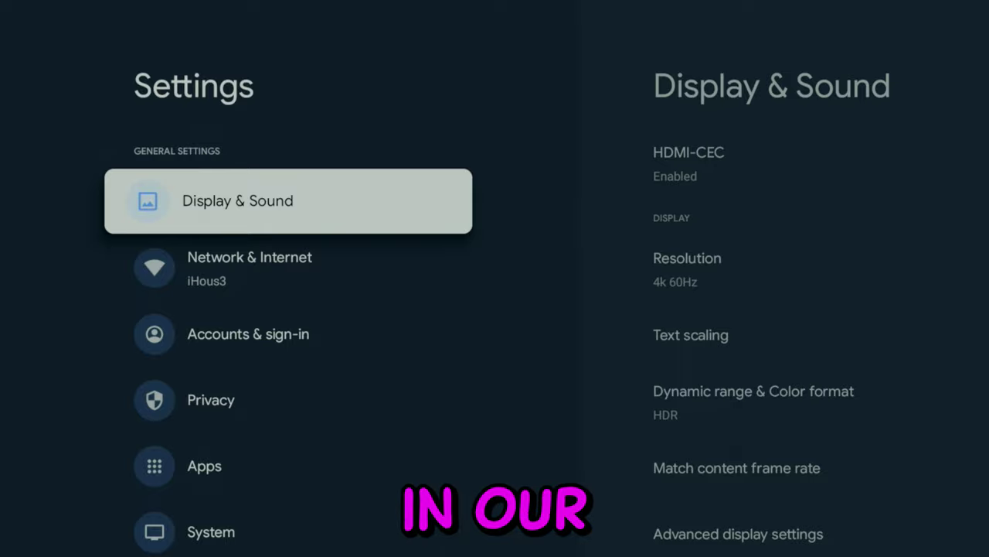
- Open the About page within the System settings
key("Down")
key("Down")
key("Down")
key("Down")
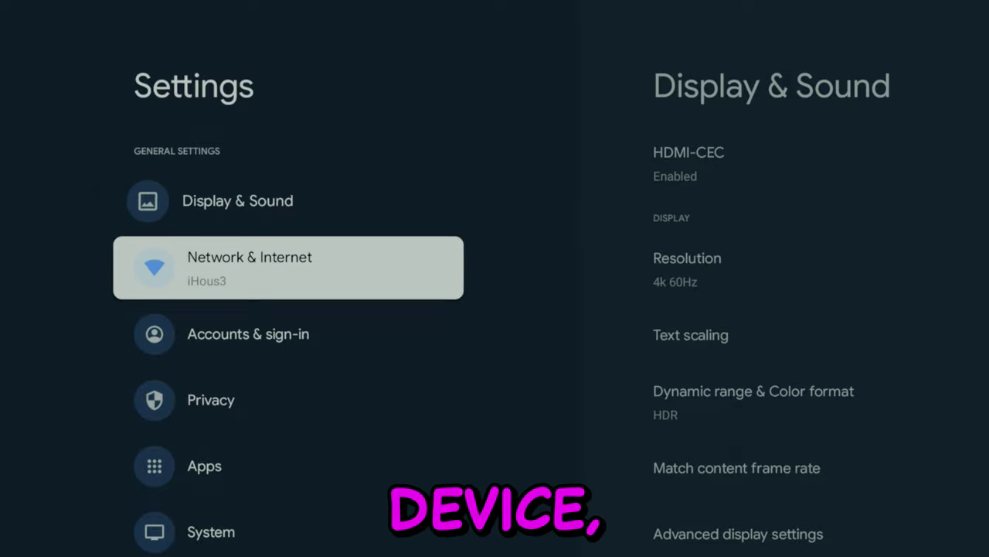
key("Down")
key("Down")
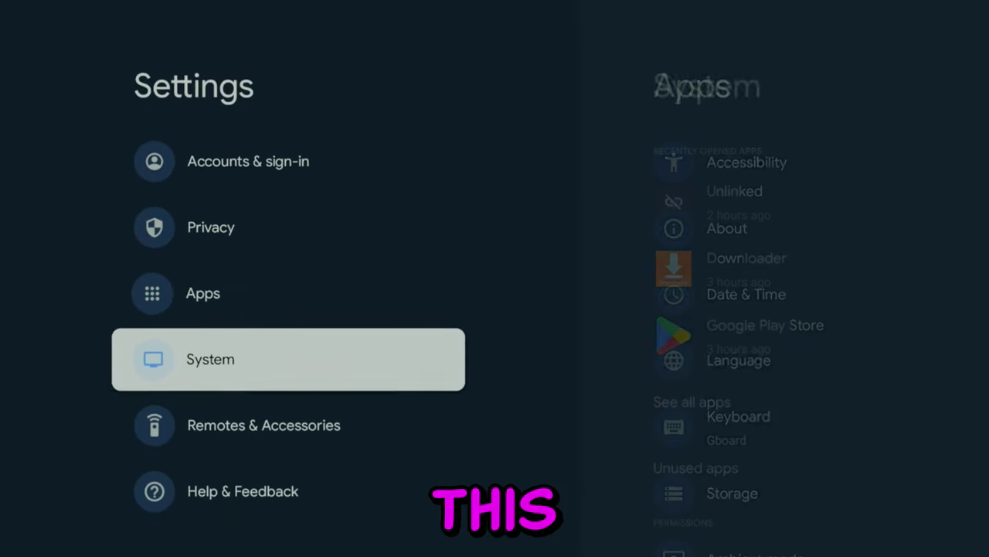
key("Up")
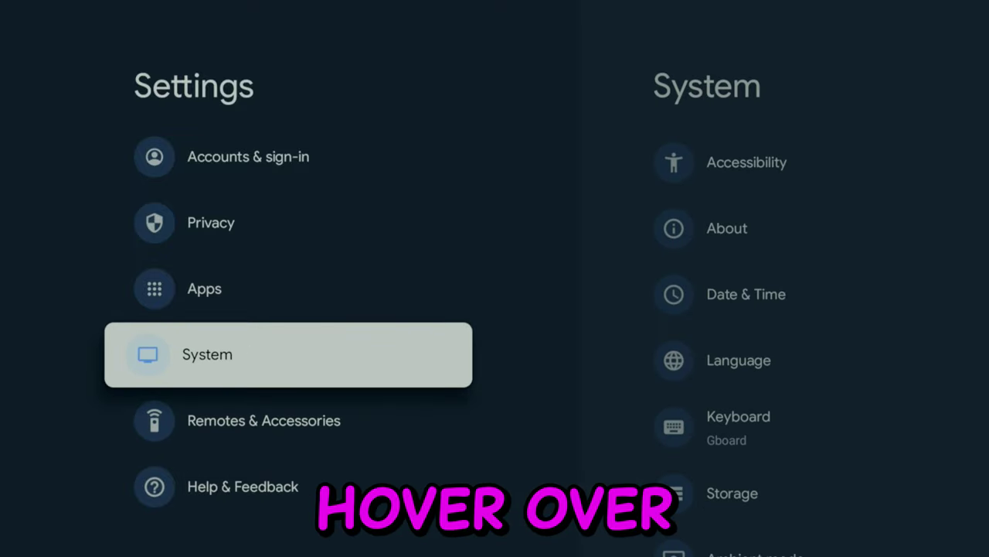
key("Return")
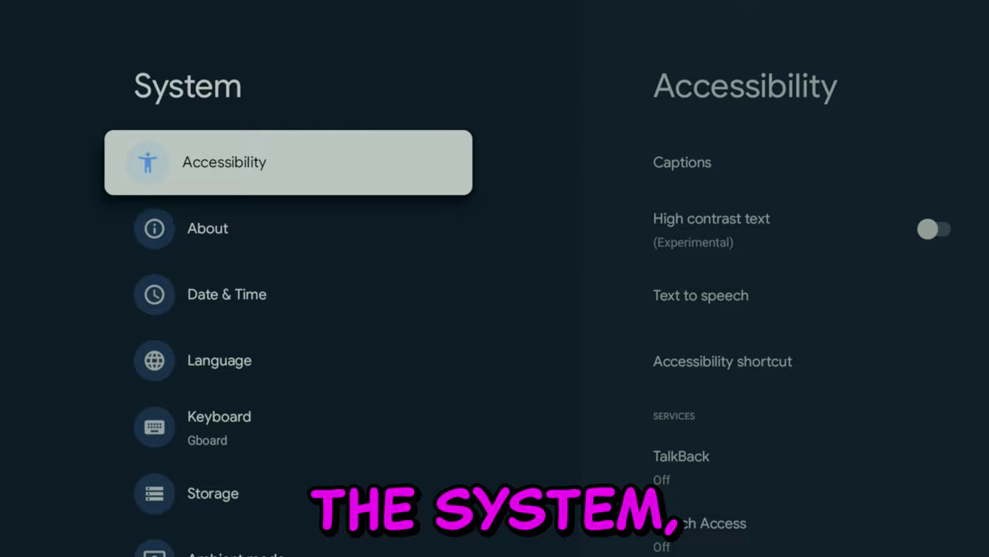
key("Down")
key("Return")
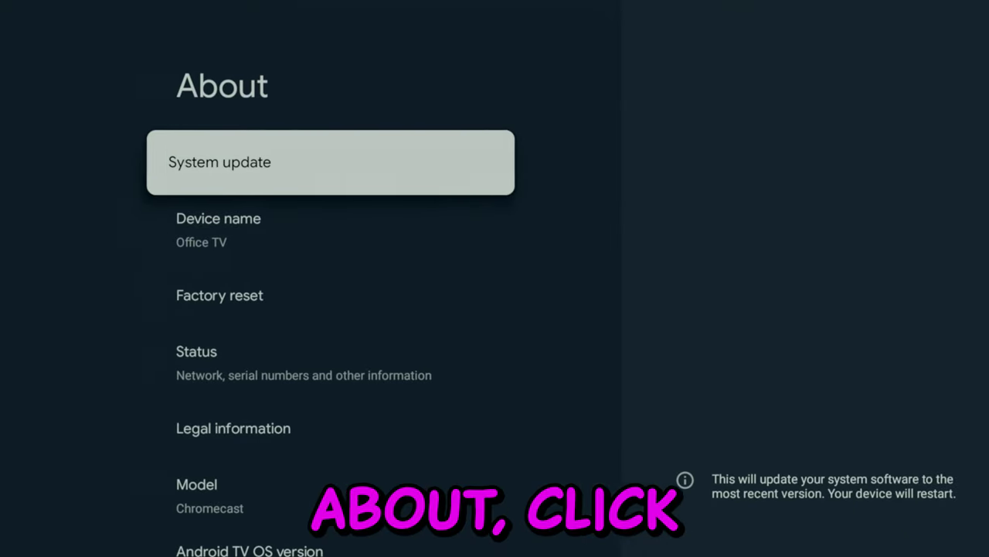
- Activate the Android TV OS build entry repeatedly to turn on developer mode
key("Down")
key("Down")
key("Down")
key("Down")
key("Down")
key("Down")
key("Down")
key("Down")
key("Down")
key("Down")
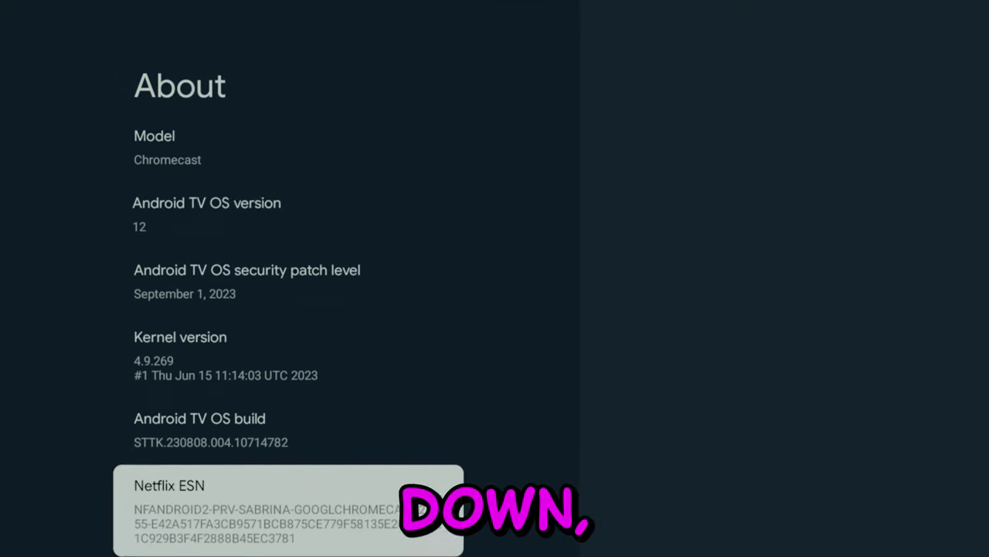
key("Up")
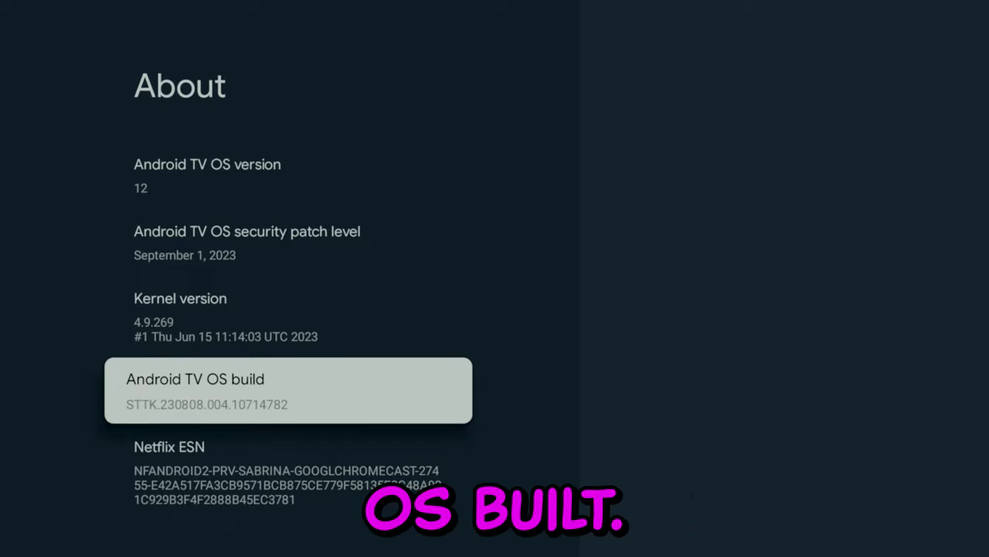
key("Return")
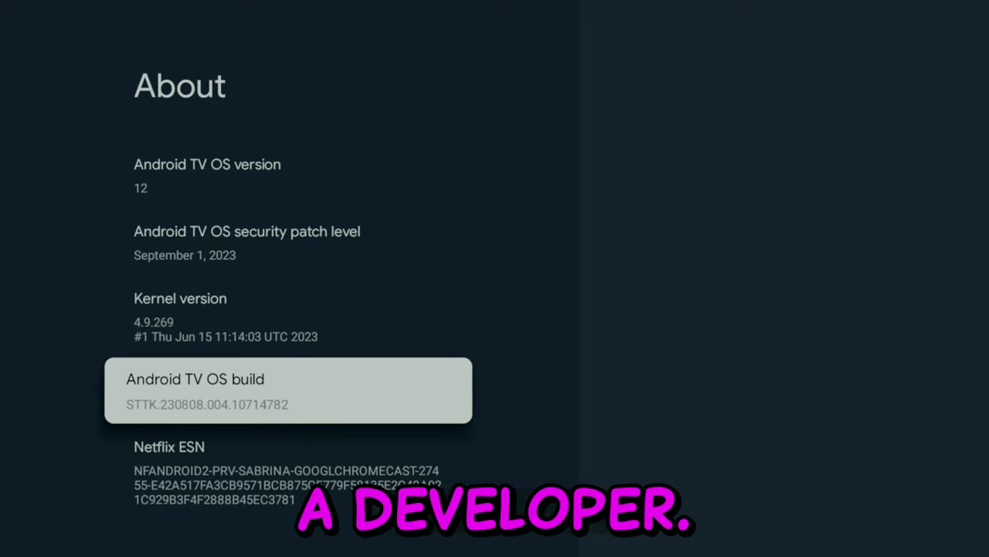
key("Return")
key("Return")
key("Return")
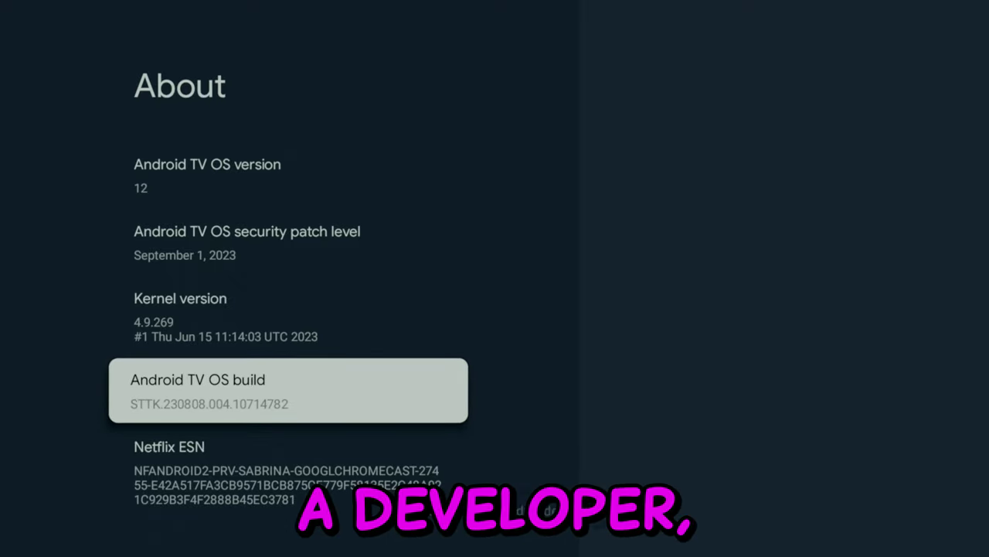
- Go back to the System settings and open Developer options
key("Escape")
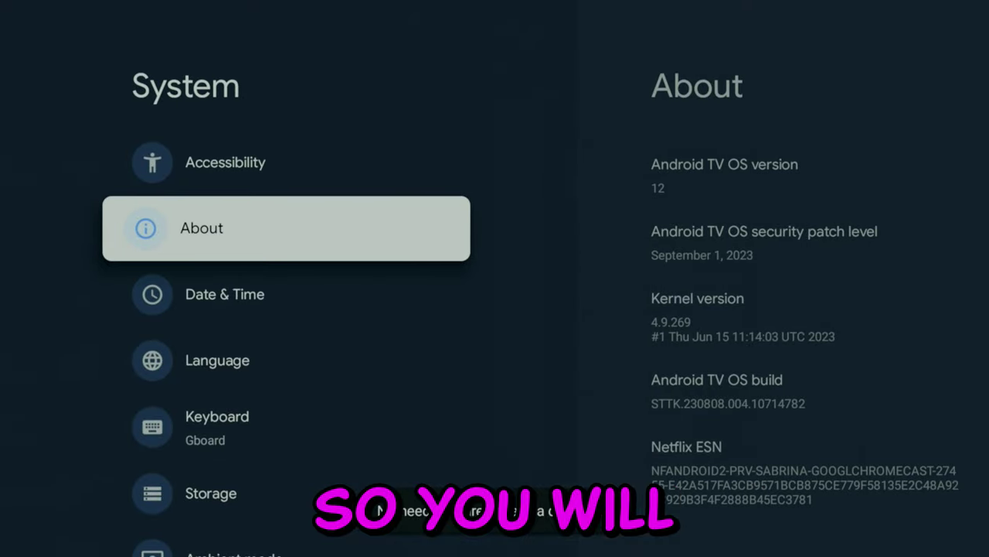
key("Down")
key("Down")
key("Down")
key("Down")
key("Down")
key("Down")
key("Down")
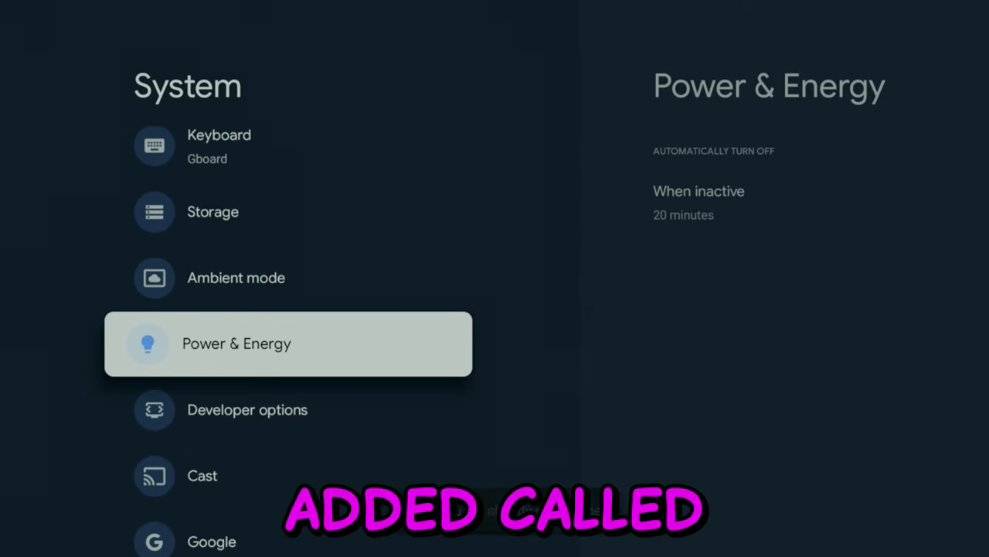
key("Return")
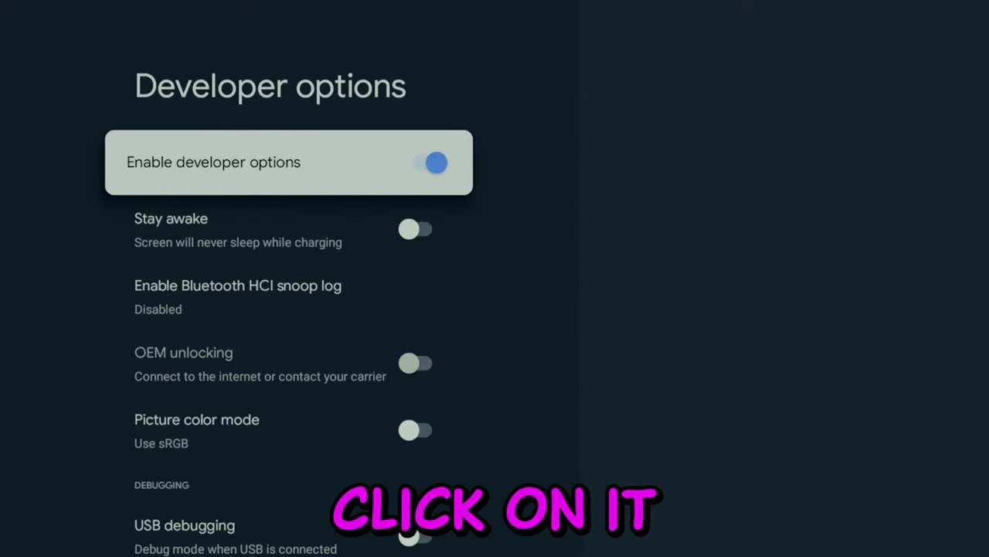
- Set the background process limit for apps to At most 2 processes, and leave the settings for the home screen
key("Down")
key("Down")
key("Down")
key("Down")
key("Down")
key("Down")
key("Down")
key("Down")
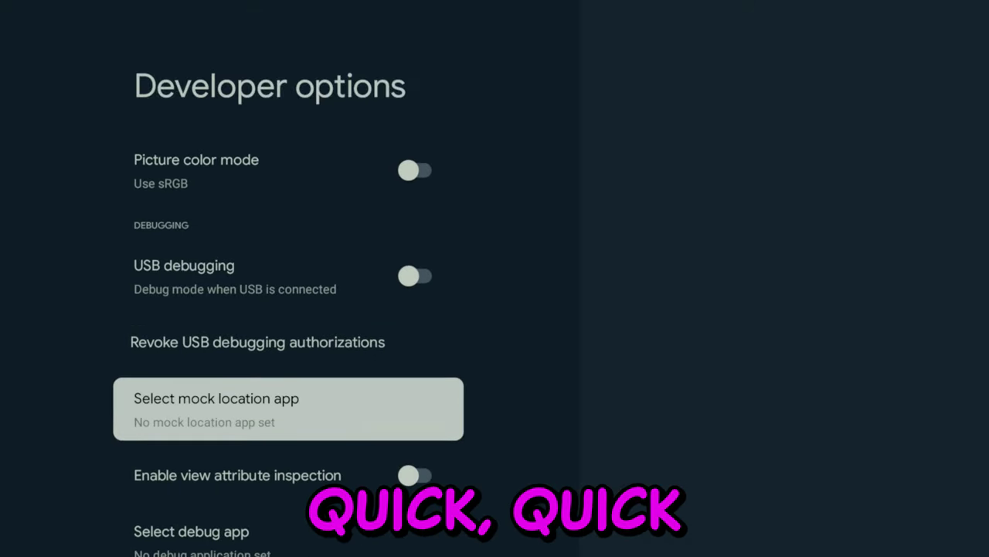
key("Down")
key("Down")
key("Down")
key("Down")
key("Down")
key("Down")
key("Down")
key("Down")
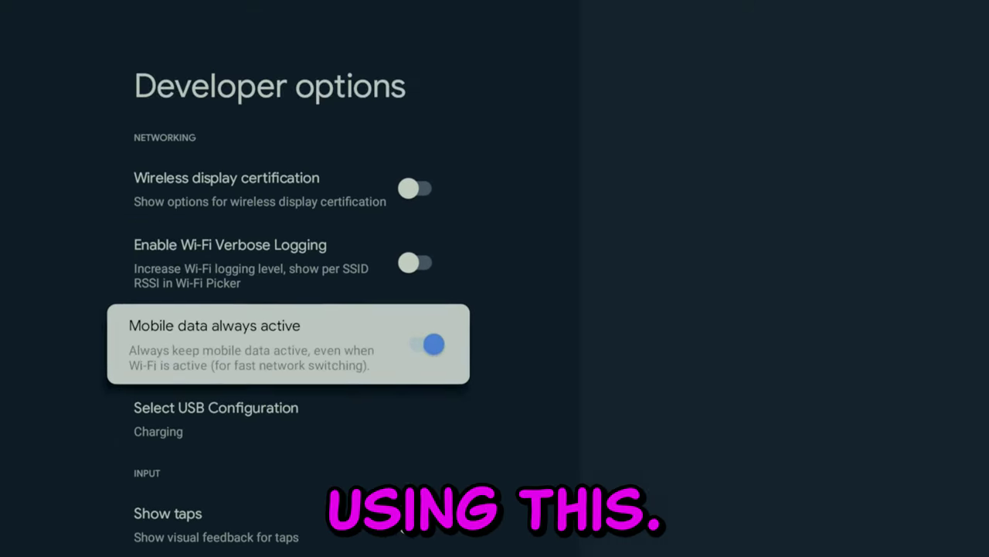
key("Down")
key("Down")
key("Down")
key("Down")
key("Down")
key("Down")
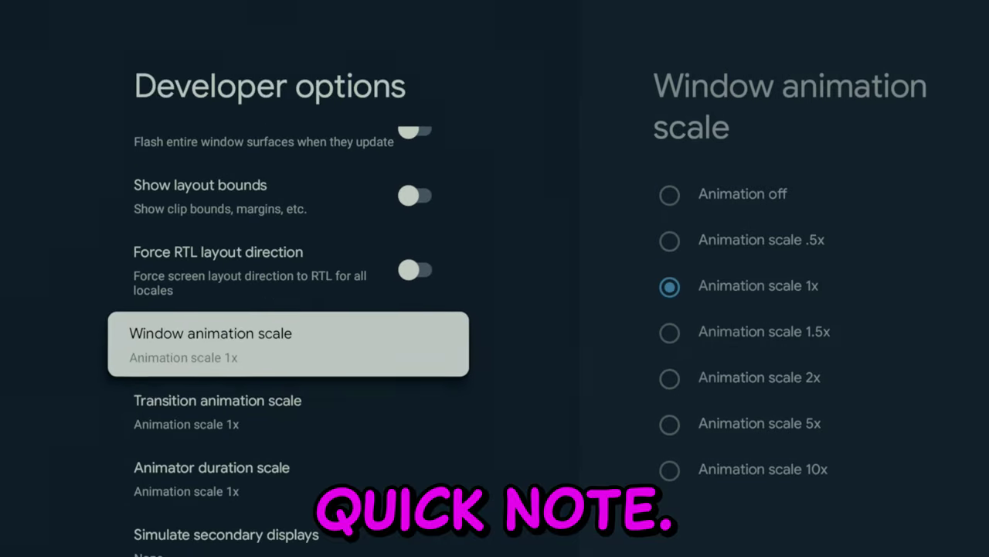
key("Down")
key("Down")
key("Down")
key("Down")
key("Down")
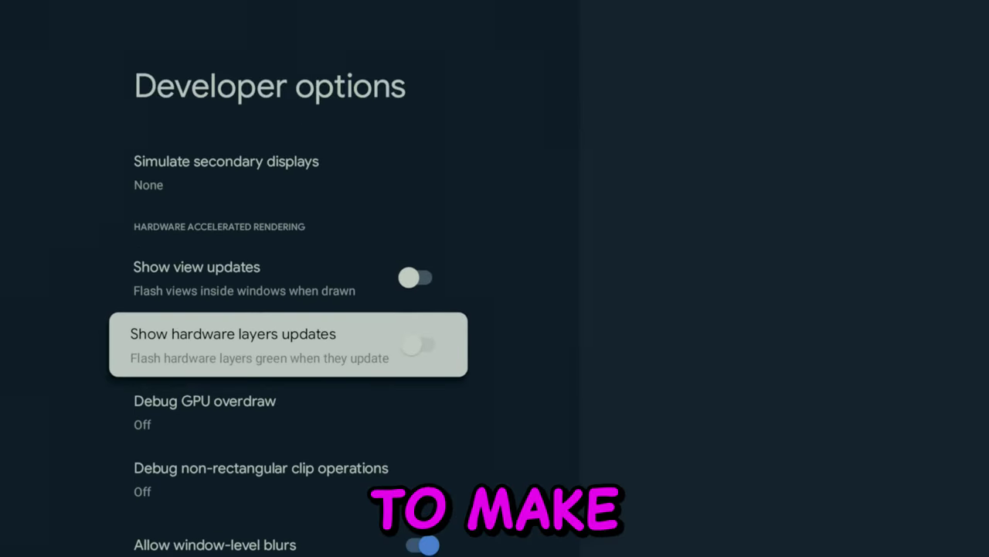
key("Down")
key("Down")
key("Down")
key("Down")
key("Down")
key("Down")
key("Down")
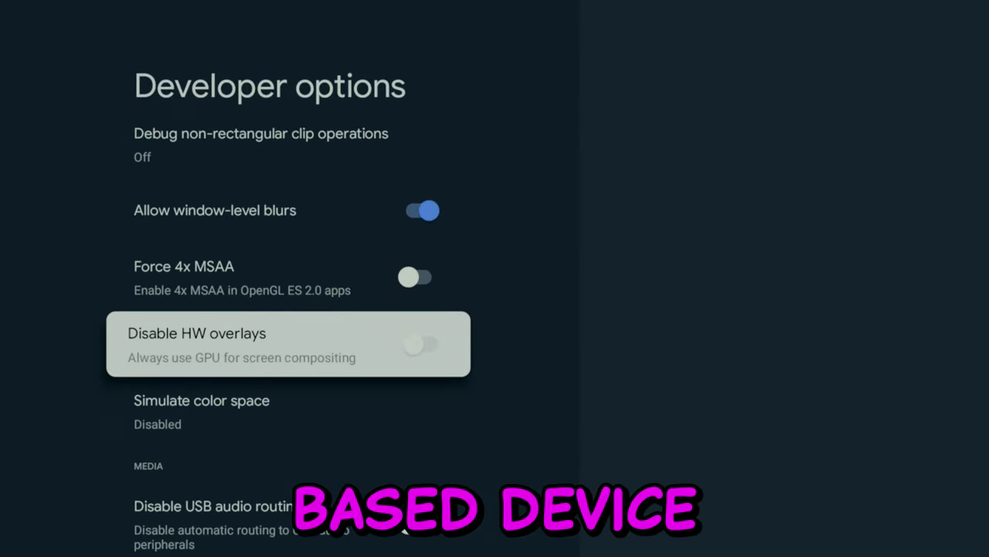
key("Down")
key("Down")
key("Down")
key("Down")
key("Down")
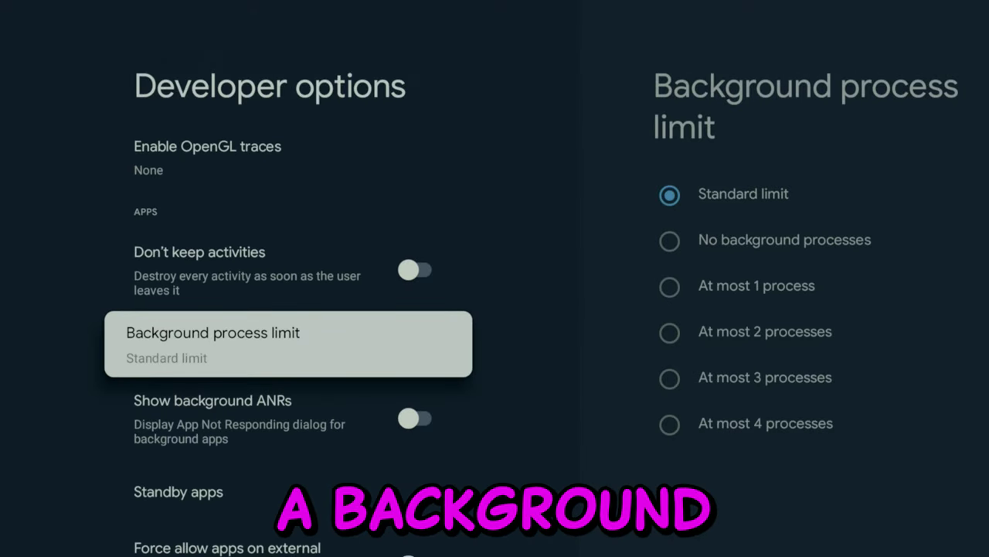
key("Return")
key("Down")
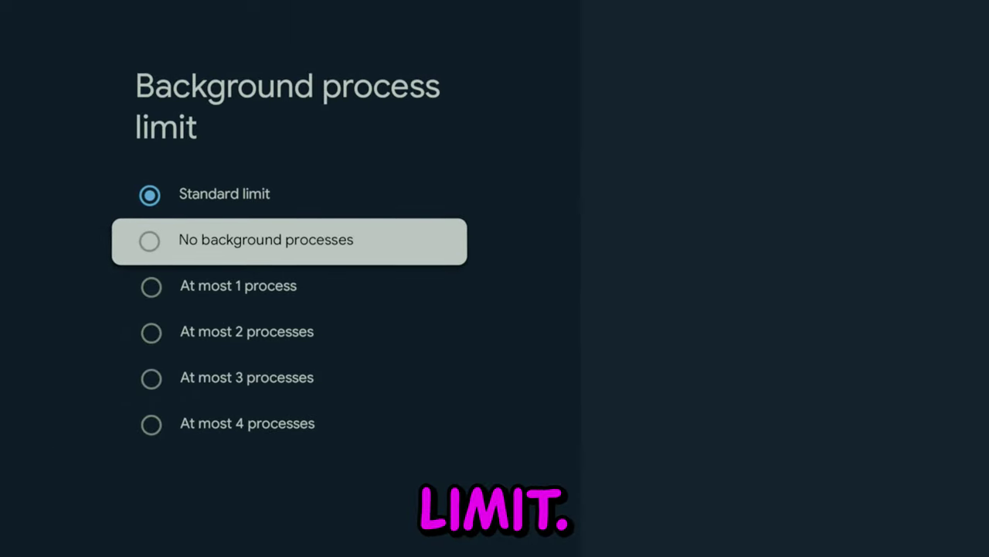
key("Down")
key("Down")
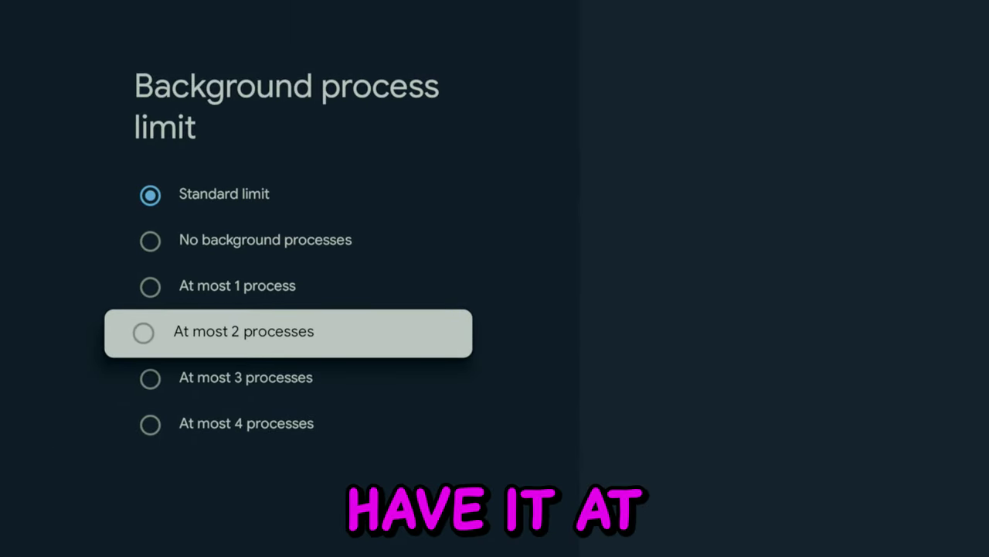
key("Return")
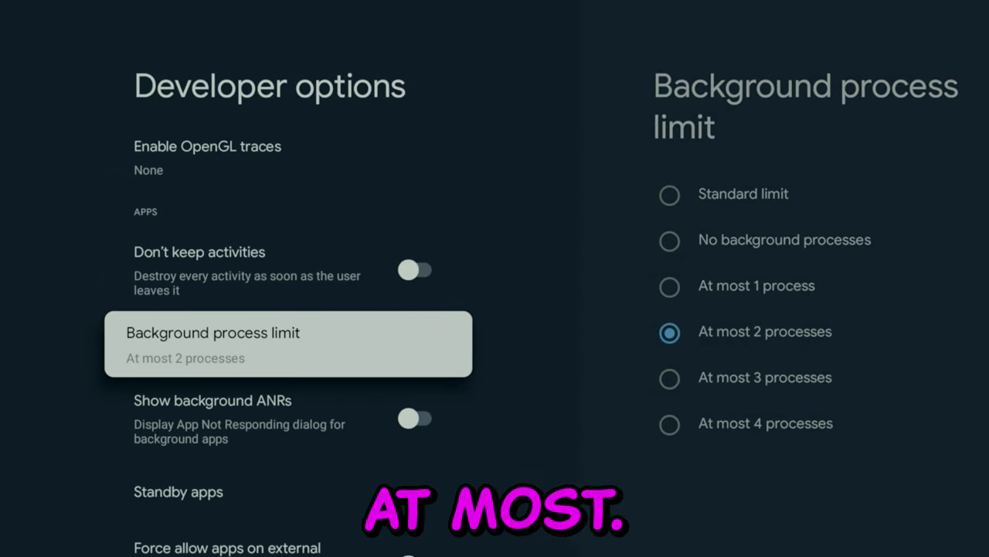
key("Escape")
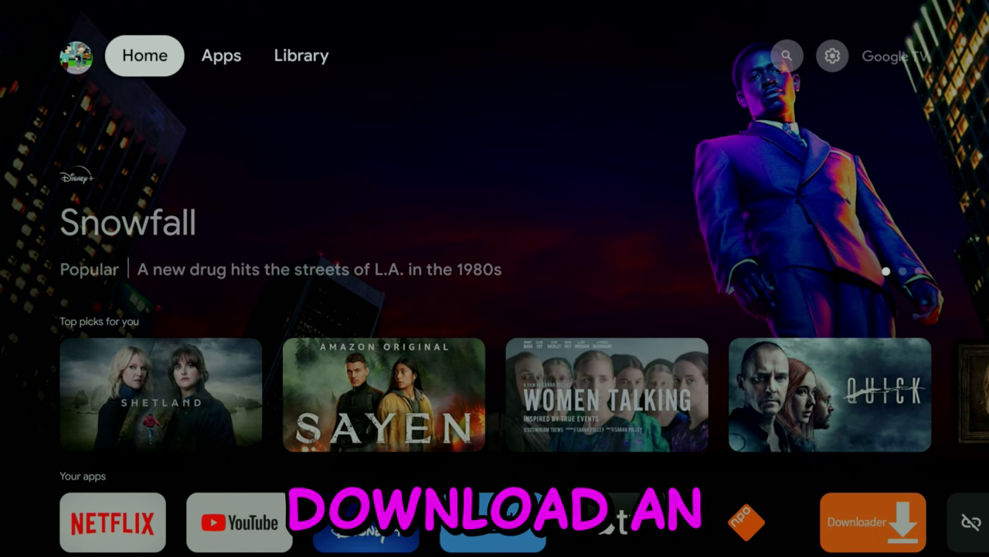
- Open the search for apps and games on the Apps page and search for Downloader
key("Right")
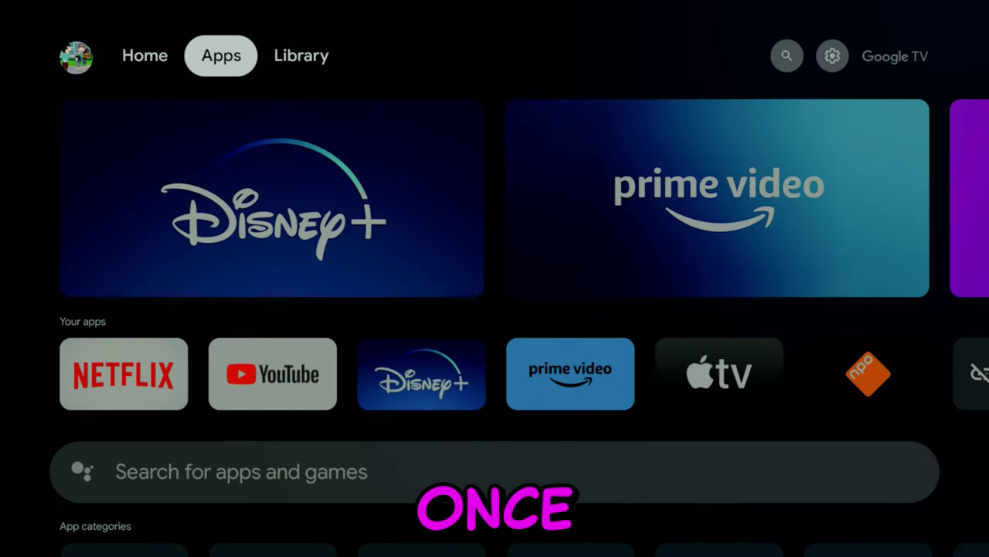
key("Down")
key("Down")
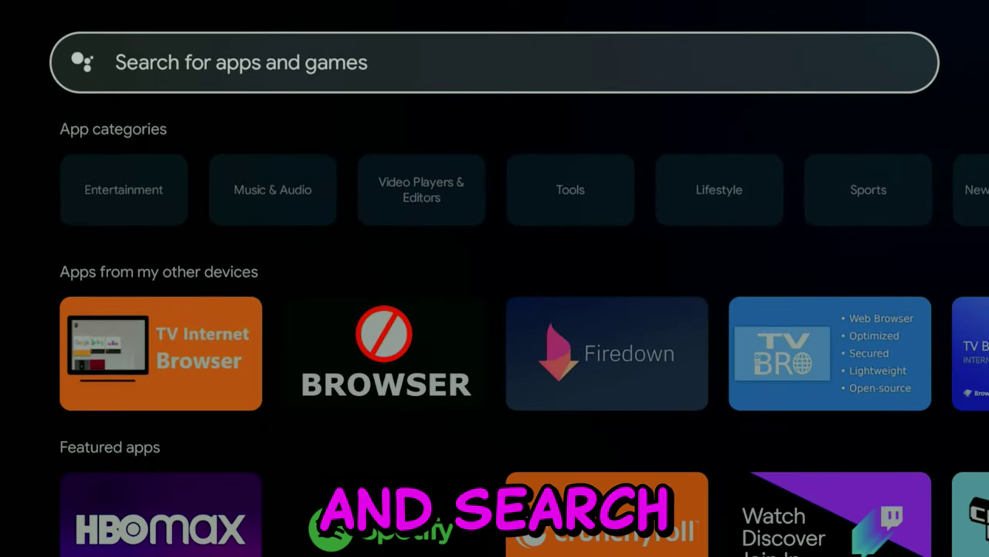
key("Return")
key("Down")
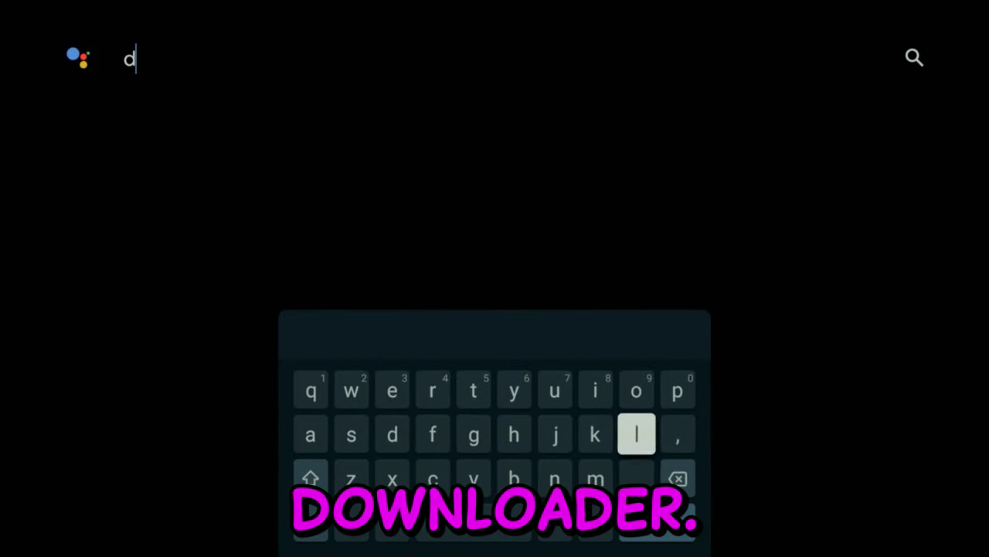
key("Return")
key("Left")
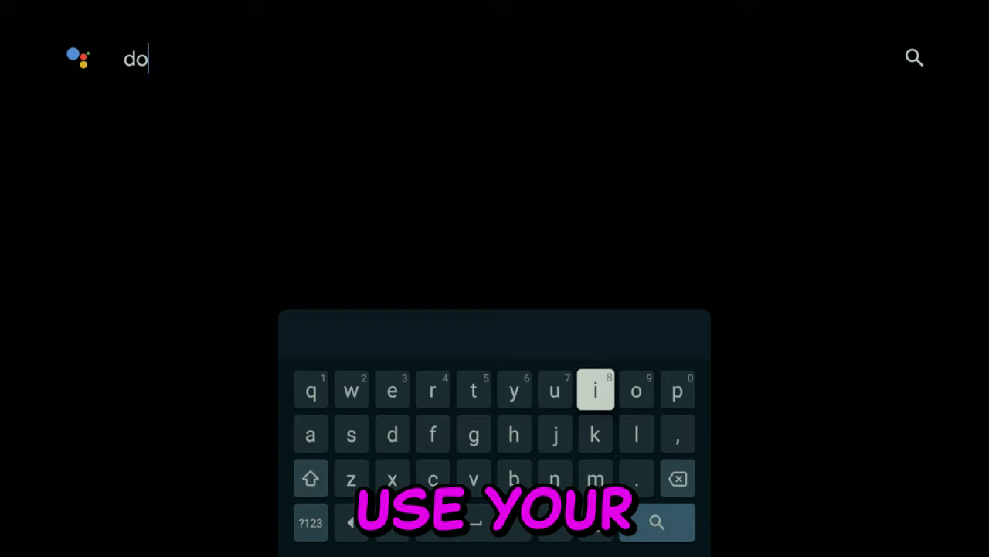
key("XF86Search")
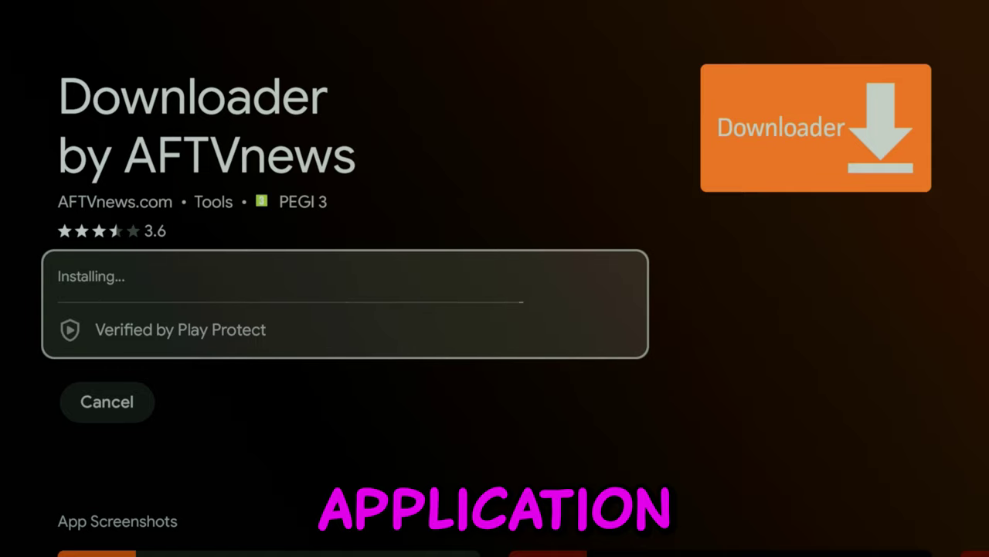
- Open the installed Downloader app, allowing it to access photos and media and dismissing its Quick Start Guide
key("Down")
key("Down")
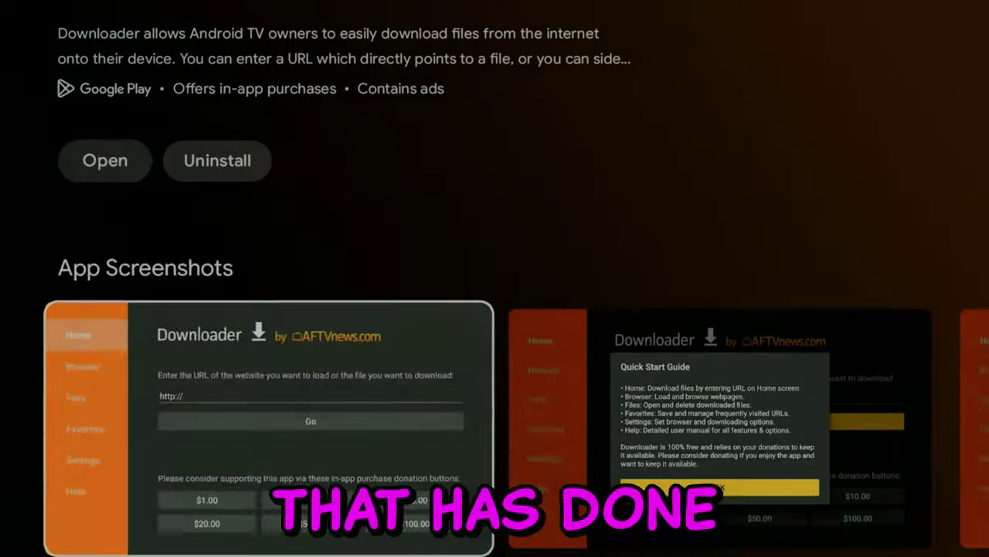
key("Up")
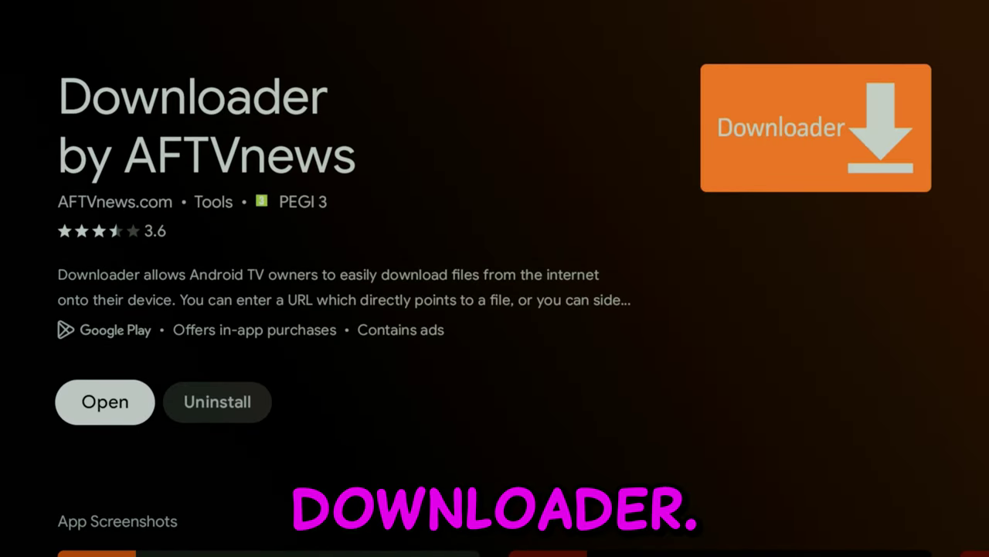
key("Return")
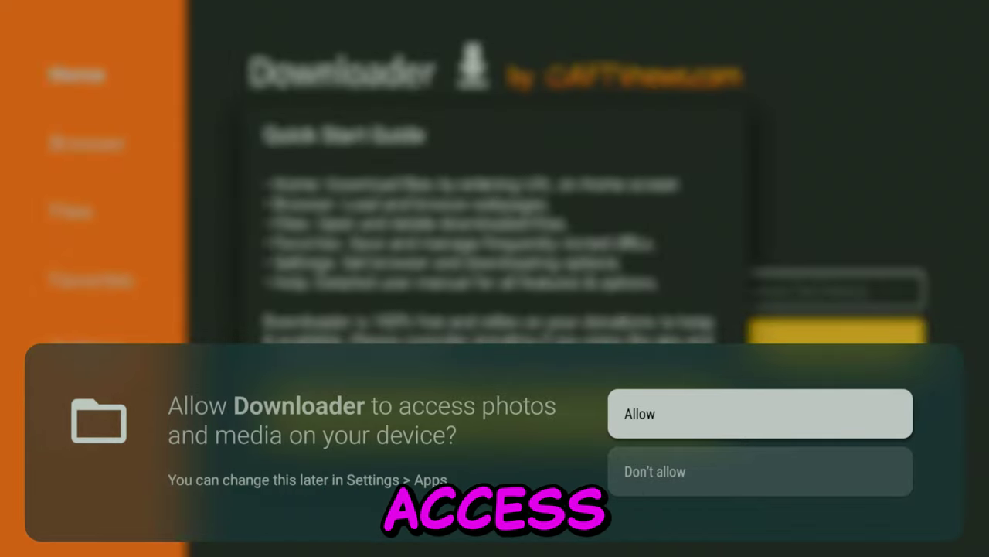
key("Return")
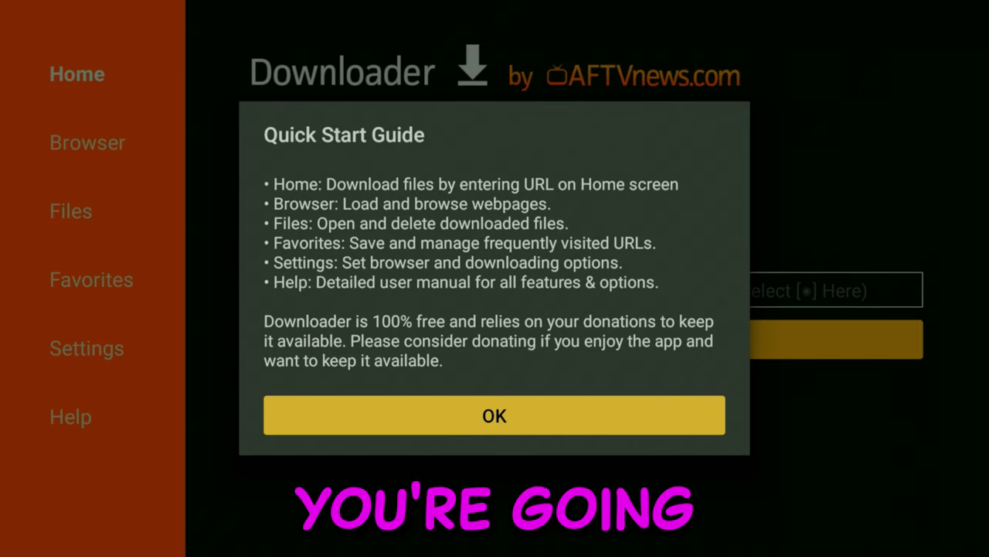
key("Return")
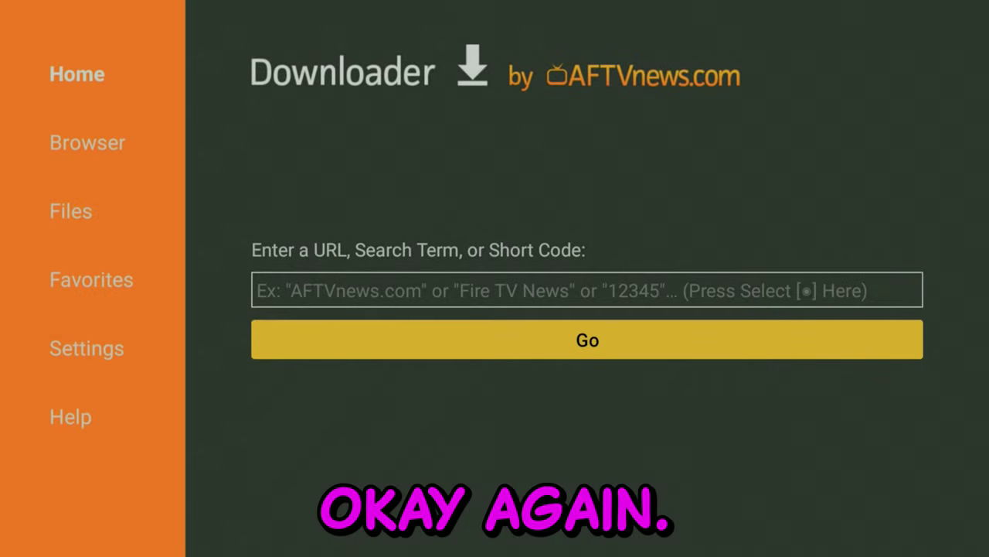
- Enter the short code 234753 in Downloader's URL field and load it to start the file download
key("Up")
key("Return")
key("Down")
key("Down")
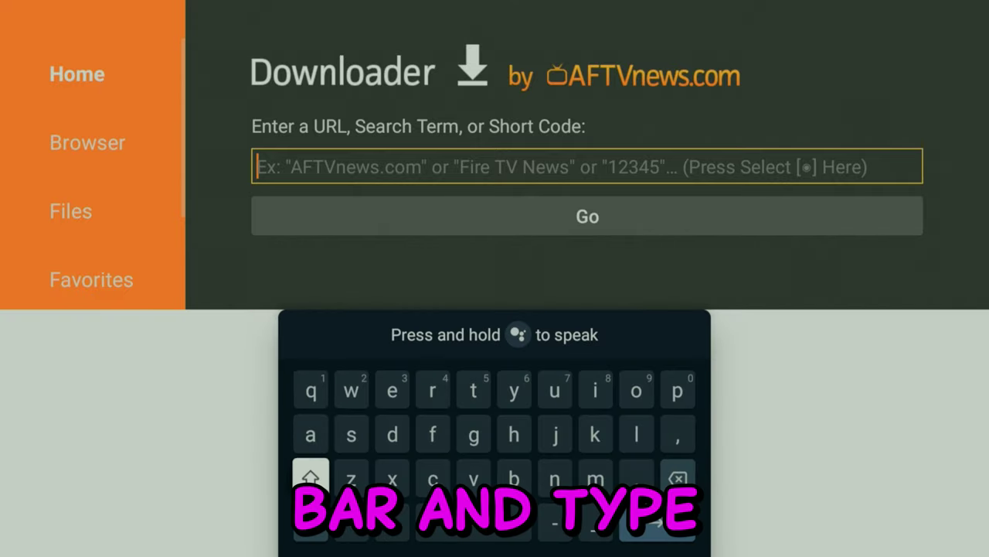
key("Down")
key("Up")
key("Up")
key("Right")
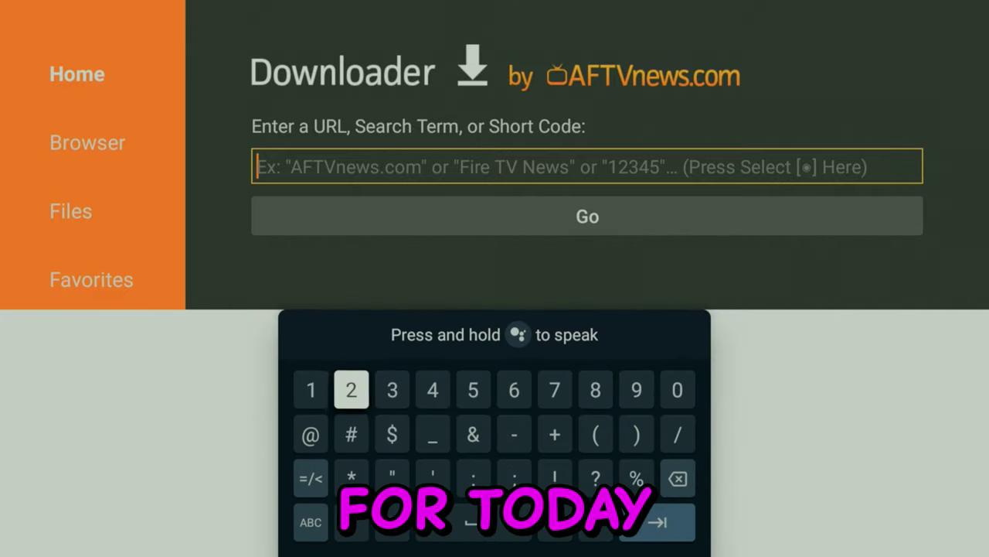
type("23")
key("Right")
type("4")
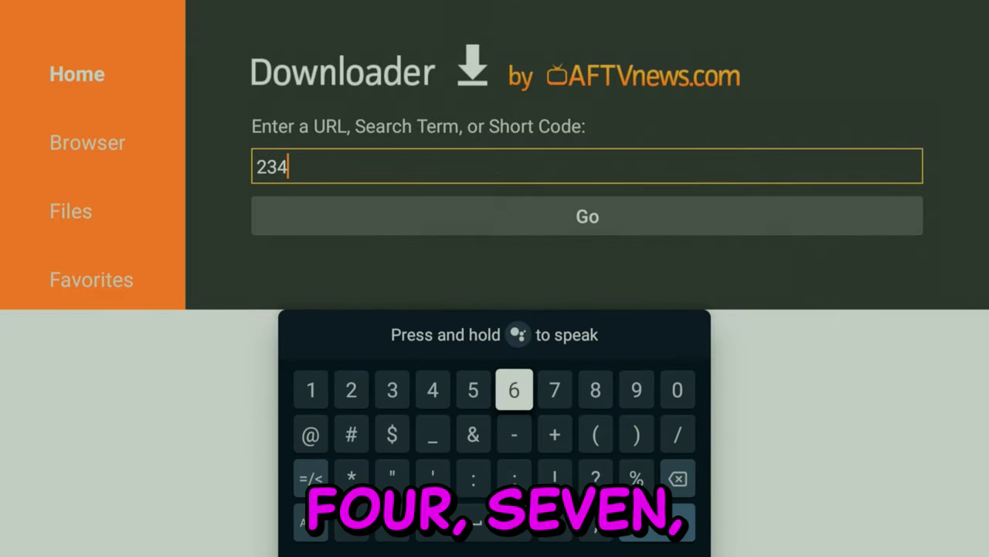
type("75")
key("Left")
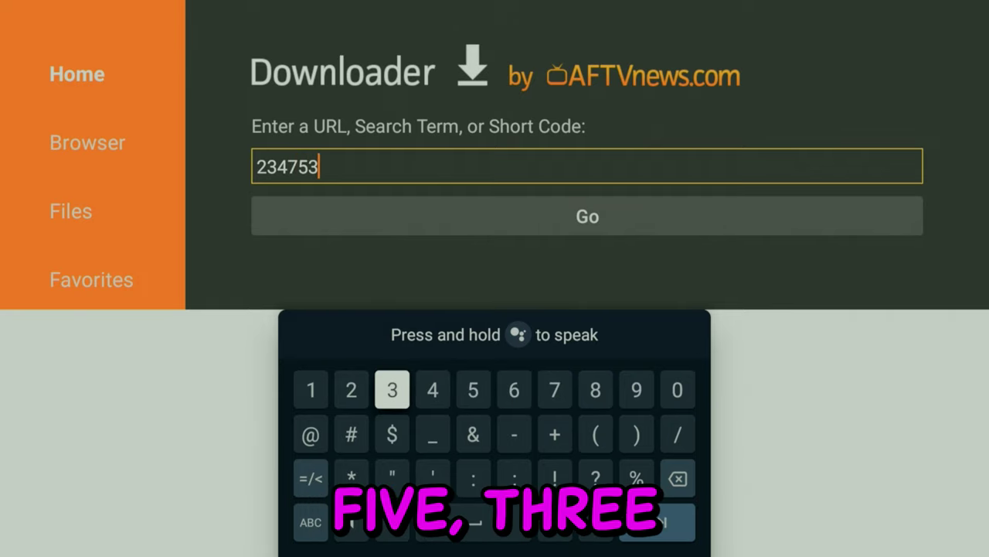
key("Down")
key("Down")
key("Left")
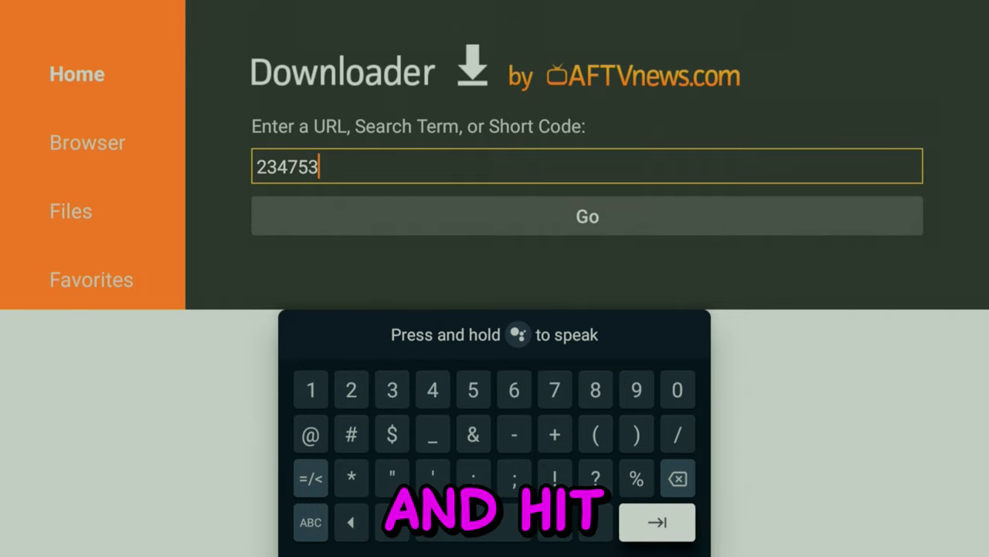
type("3")
key("Return")
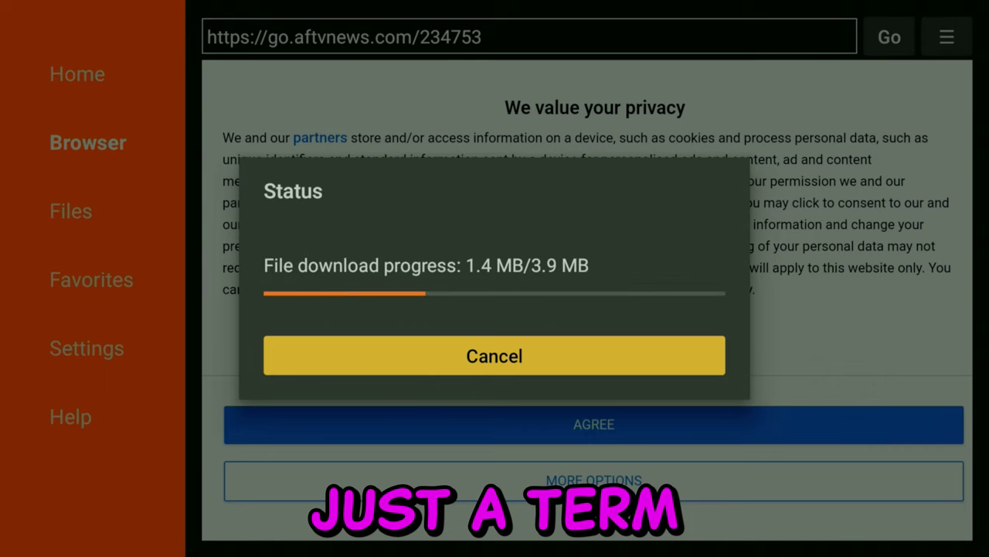
- Allow Downloader to install unknown apps and choose to update the Unlinked app
key("Return")
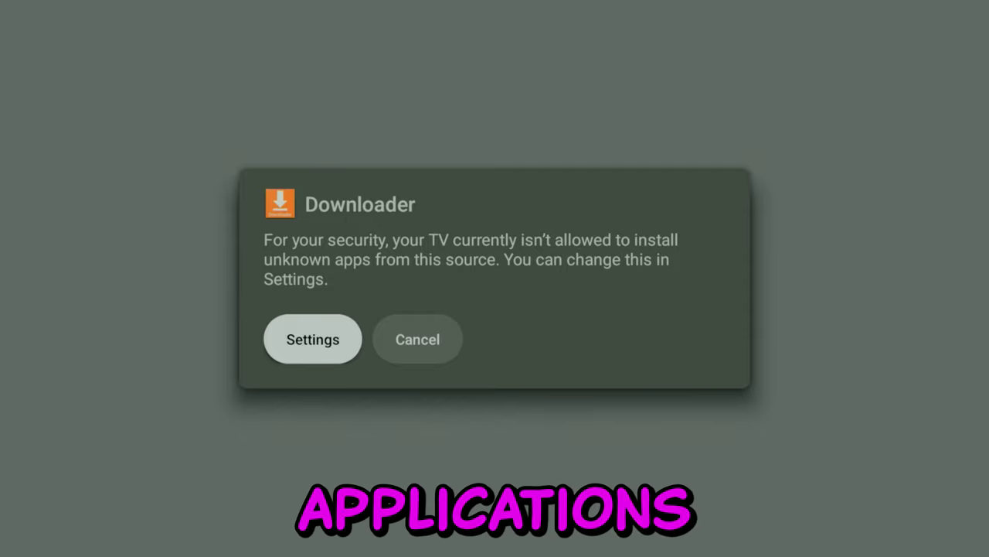
key("Return")
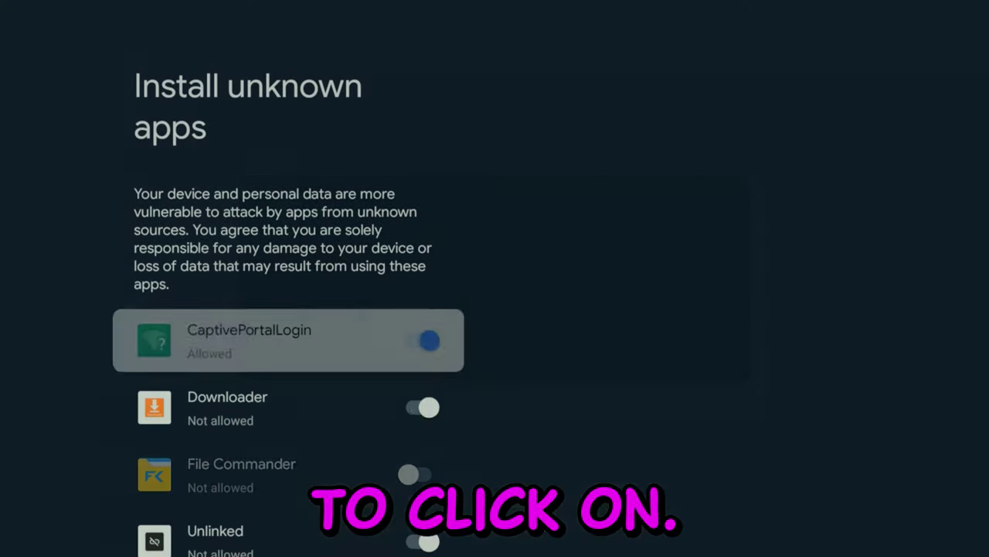
key("Down")
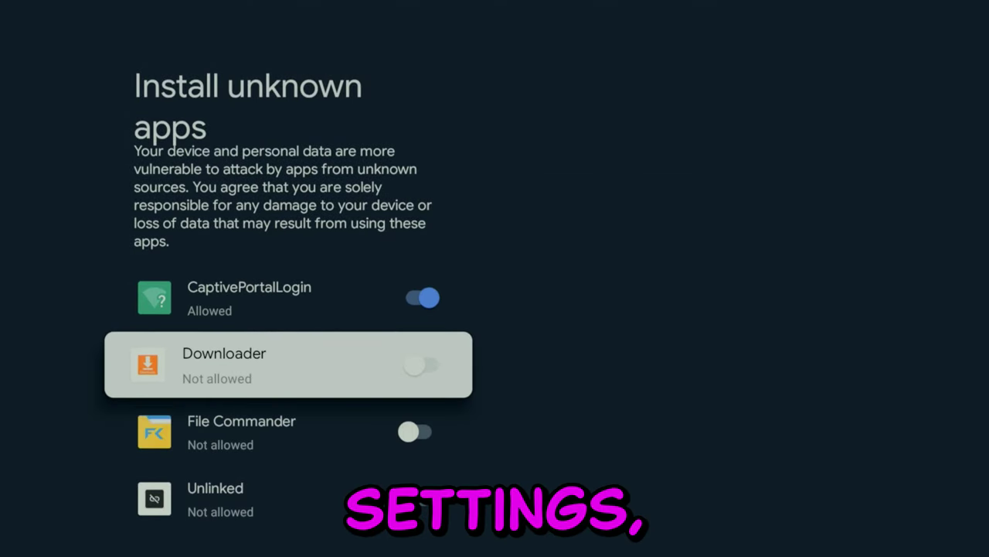
key("Return")
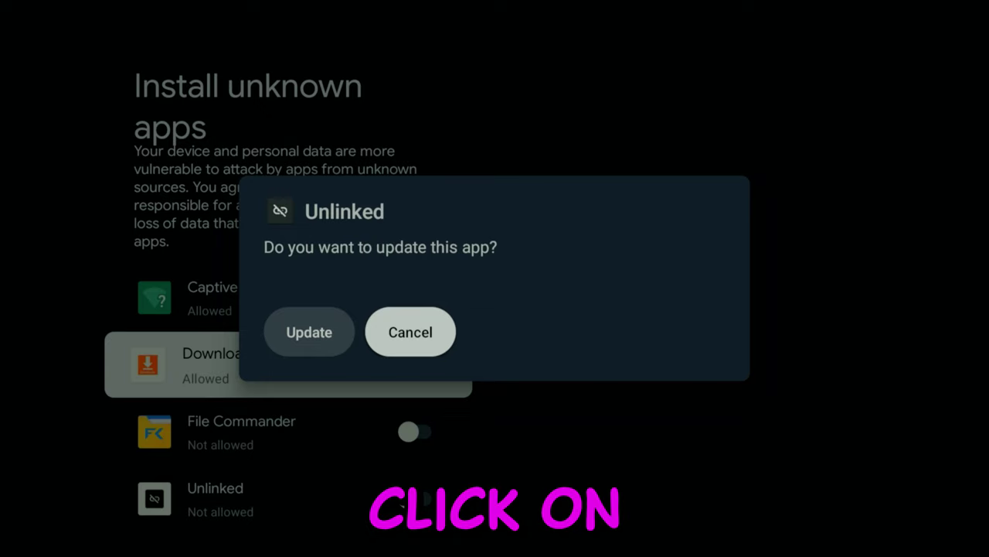
key("Left")
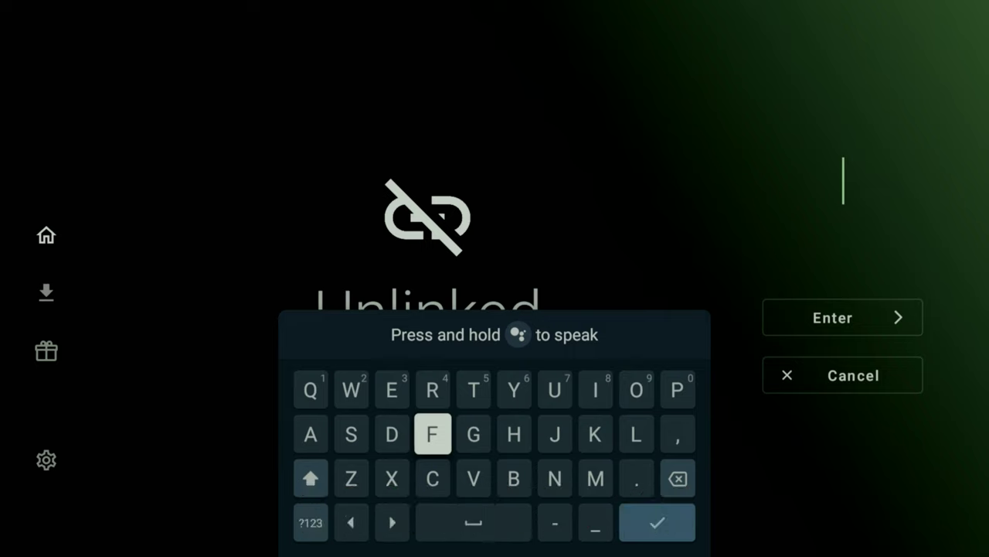
- Enter FIRESTICK as the library code in Unlinked and submit it
key("Return")
key("Right")
key("Right")
key("Right")
key("Right")
key("Up")
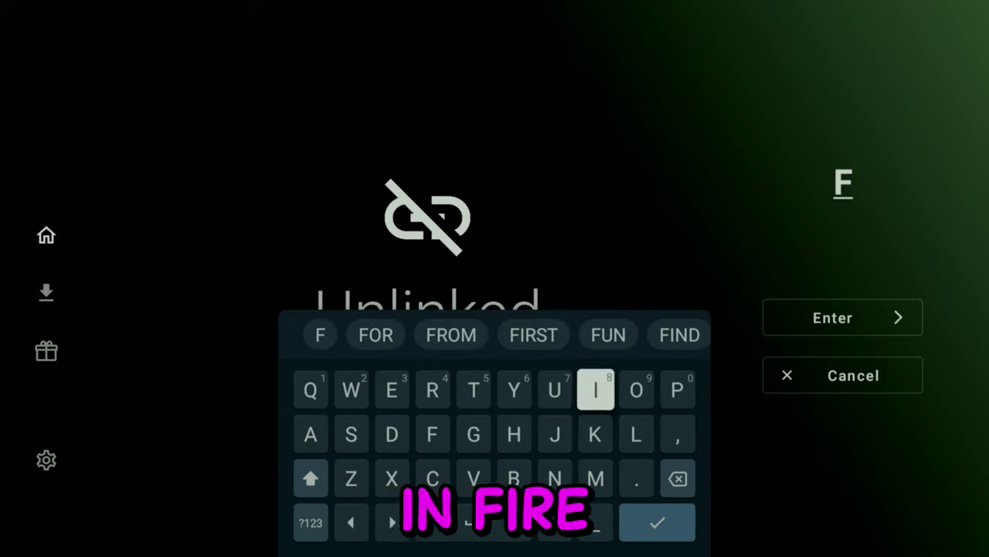
key("Return")
key("Left")
key("Left")
key("Left")
key("Left")
key("Return")
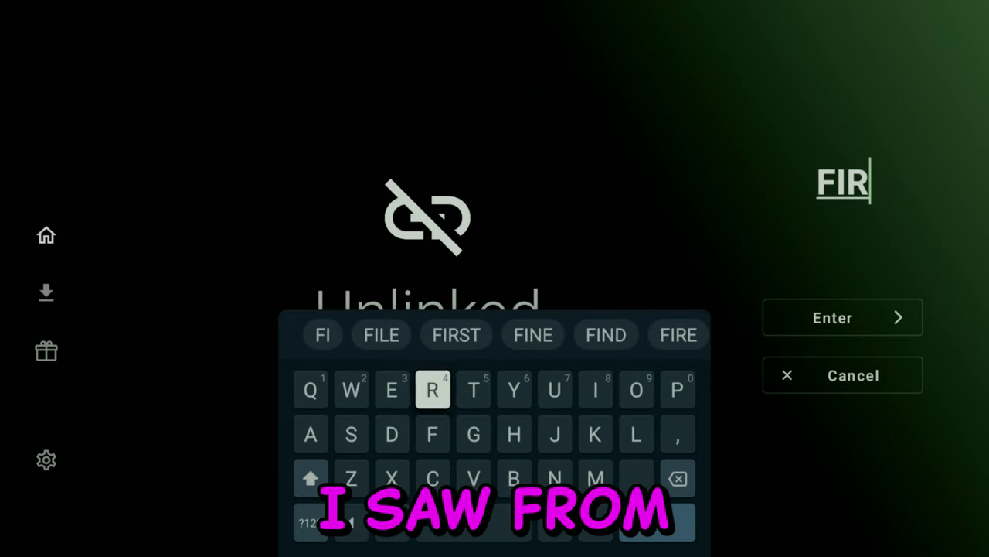
key("Left")
key("Return")
key("Left")
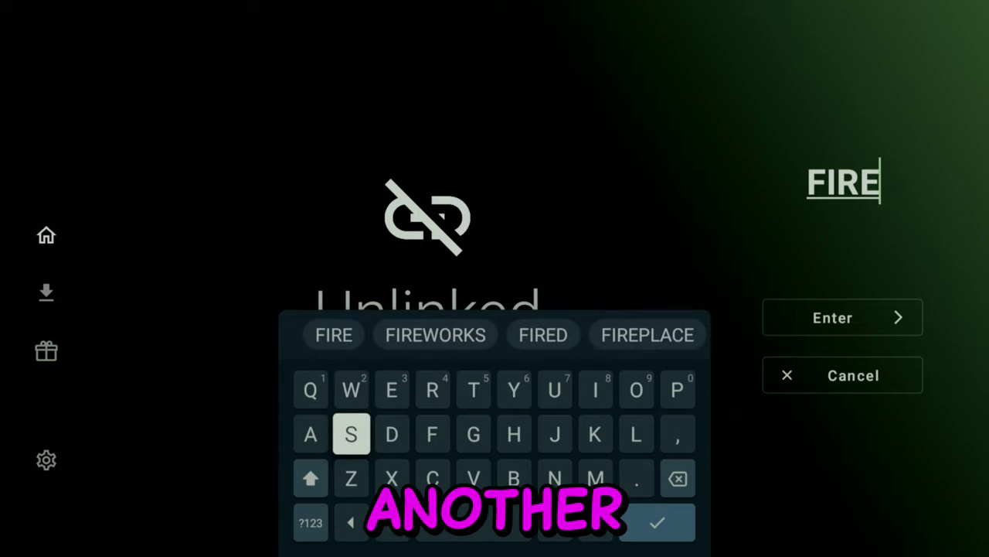
key("Return")
key("Right")
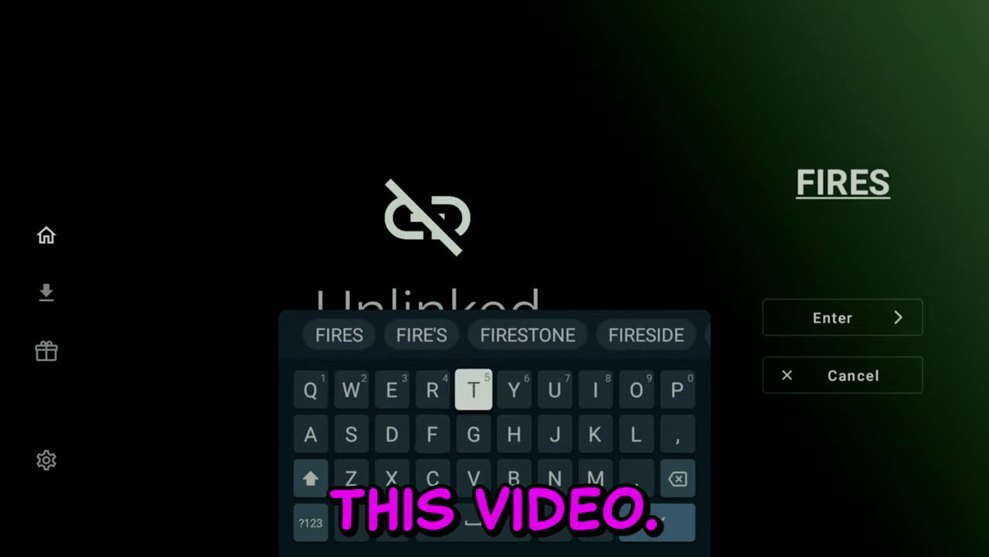
key("Return")
key("Right")
key("Right")
key("Right")
key("Return")
key("Left")
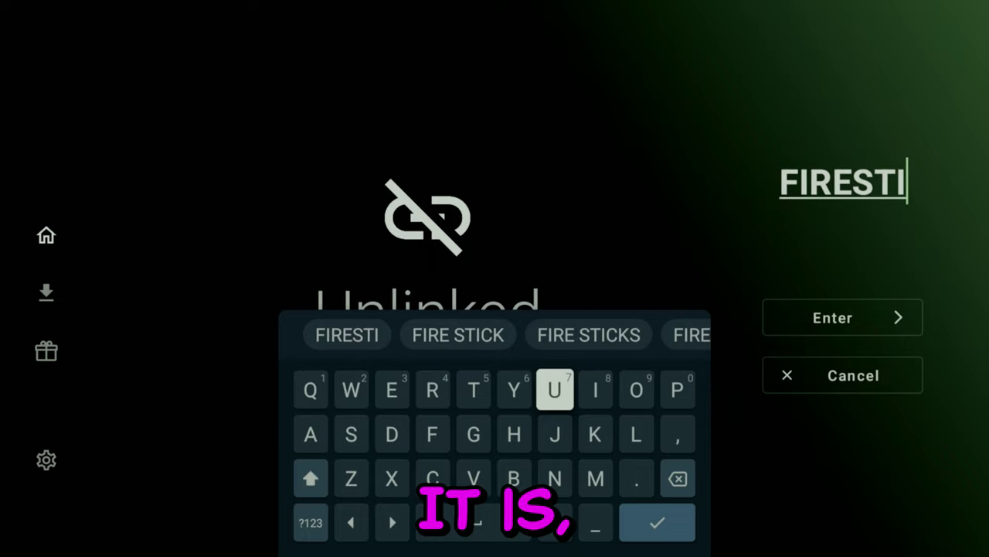
key("Down")
key("Down")
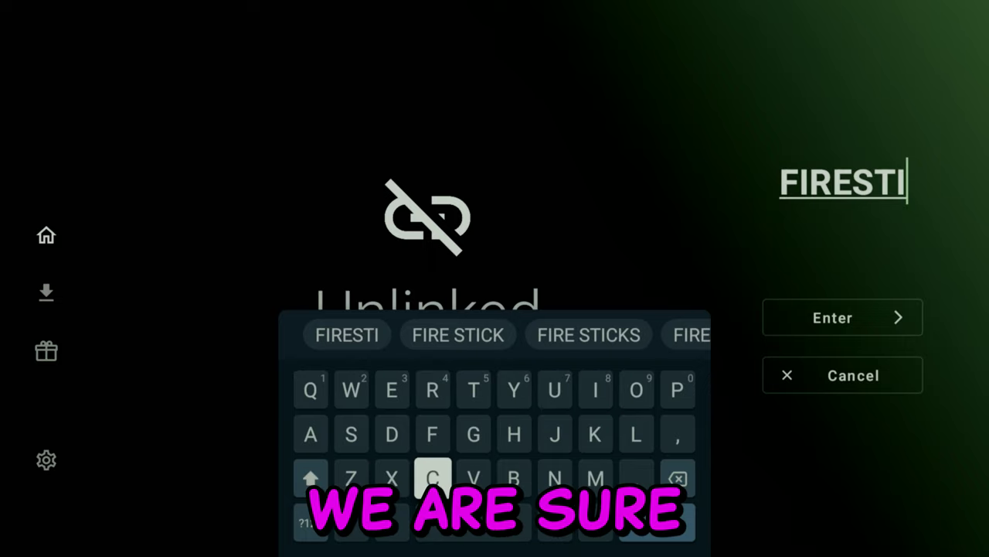
key("Return")
key("Up")
key("Right")
key("Right")
key("Right")
key("Right")
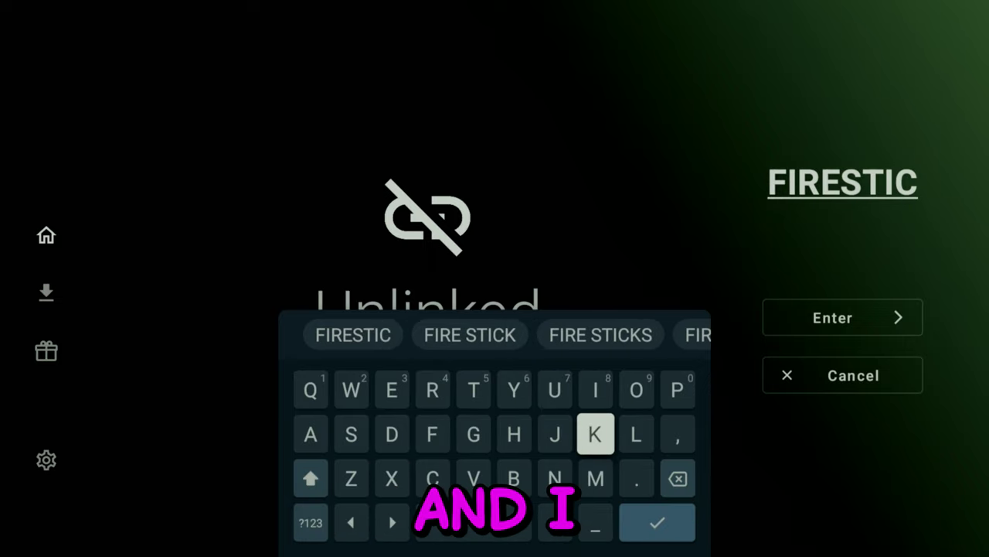
key("Return")
key("Down")
key("Down")
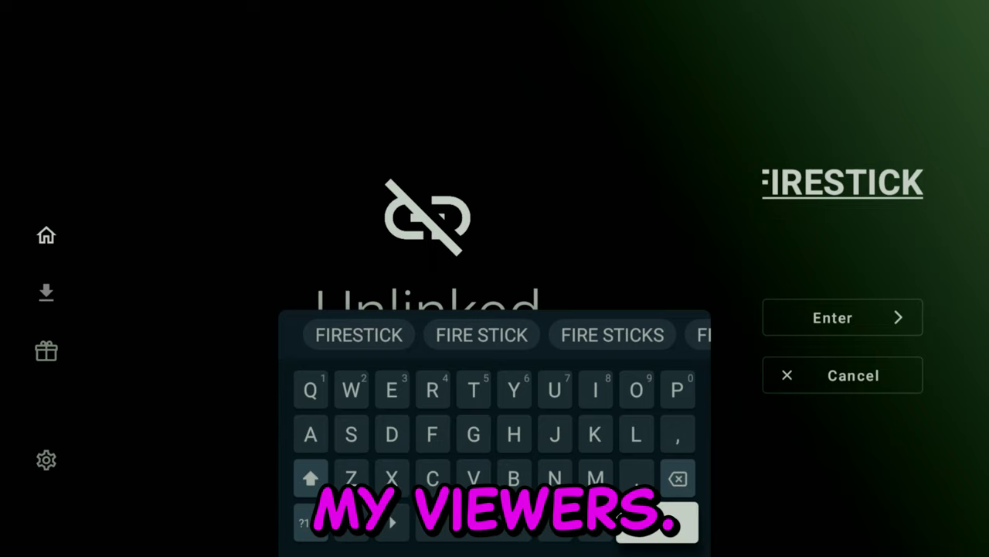
key("Return")
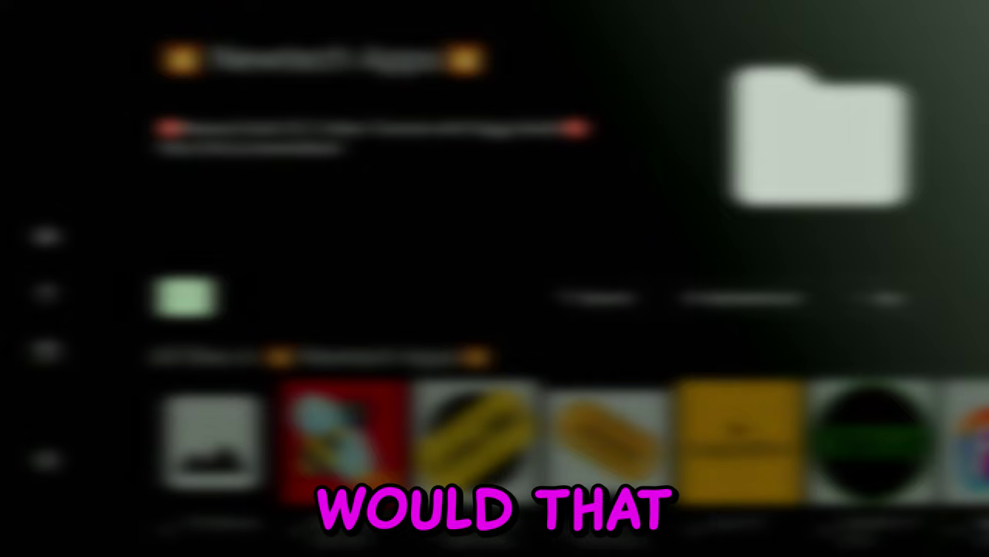
- Download IPVanish VPN from the Firestick Tools section of the Unlinked library
key("Down")
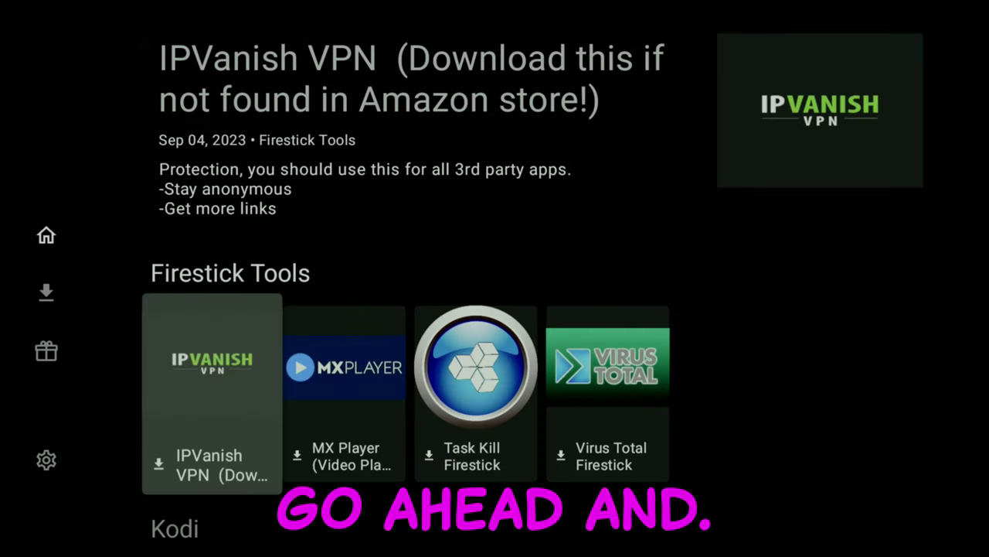
key("Return")
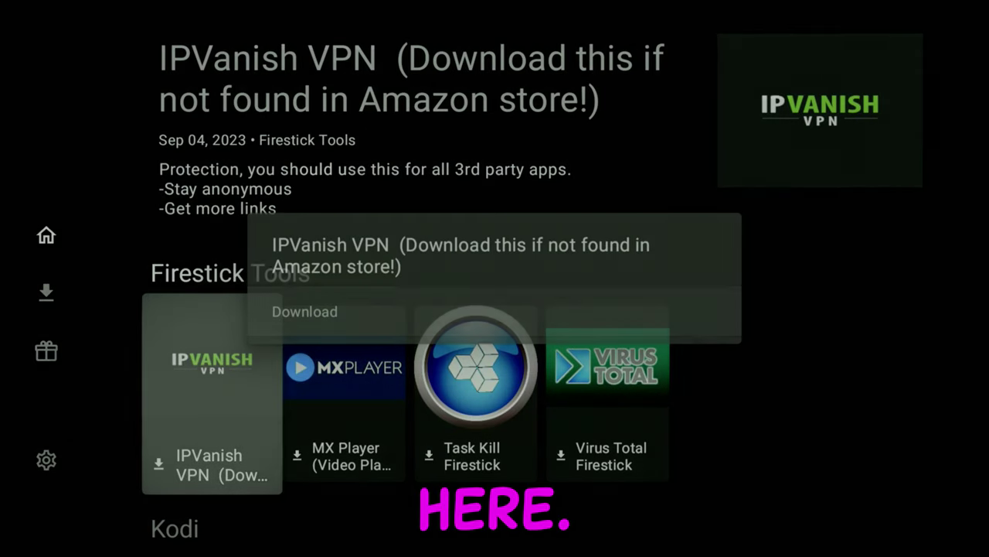
key("Return")
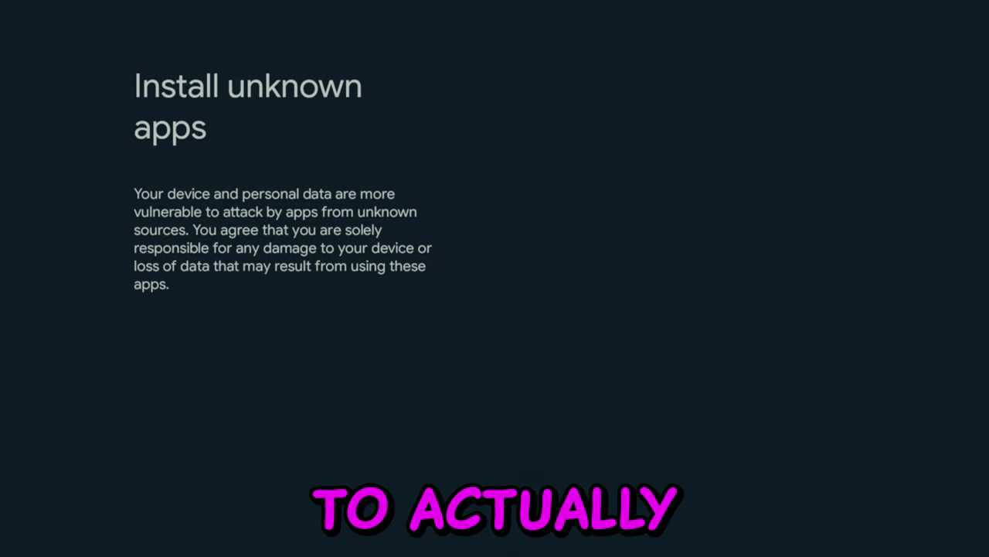
- Allow Unlinked to install unknown apps and leave that settings page
key("Down")
key("Down")
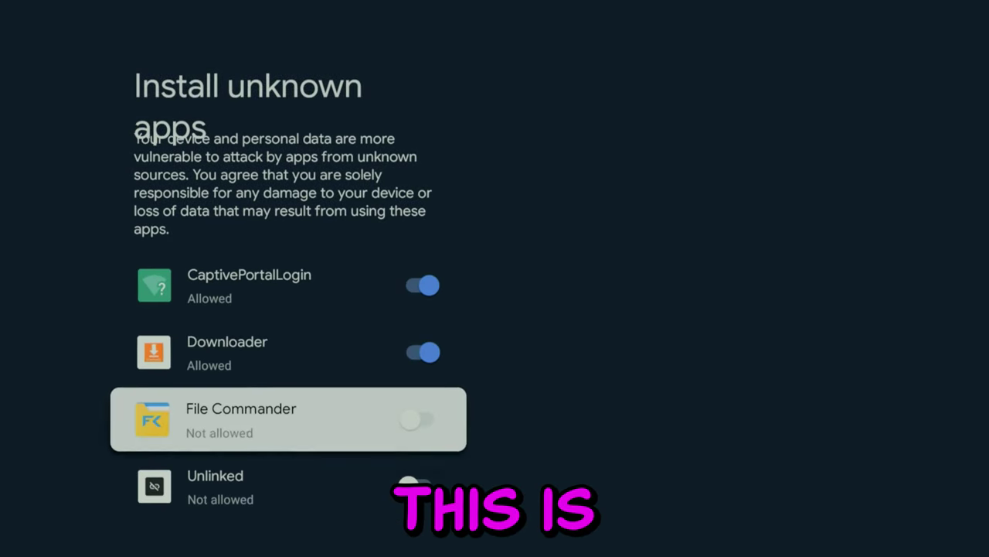
key("Down")
key("Return")
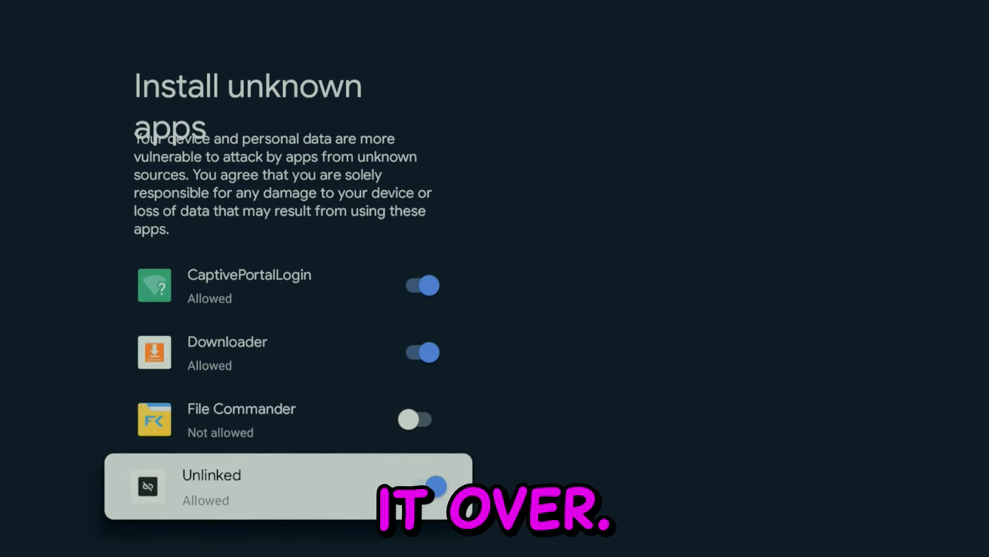
key("Escape")
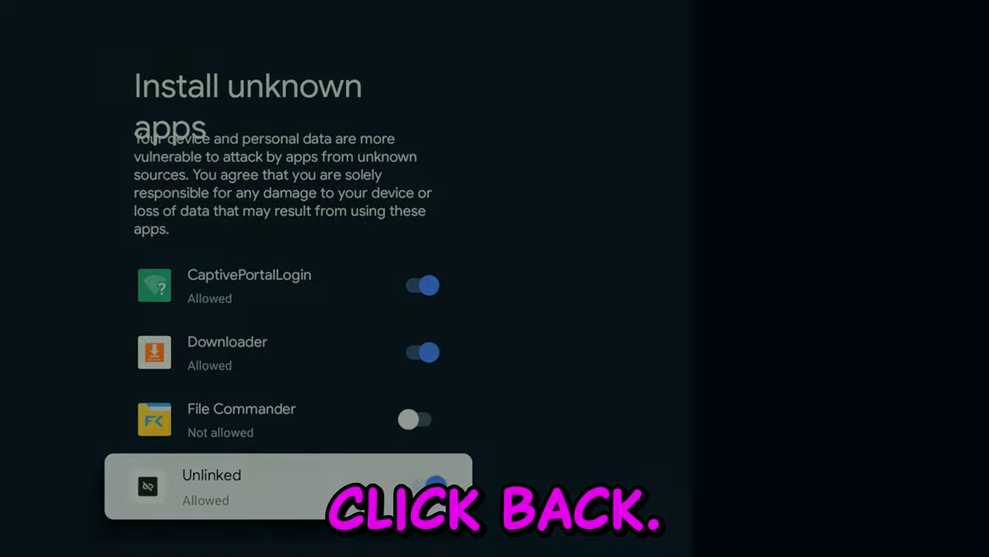
key("Left")
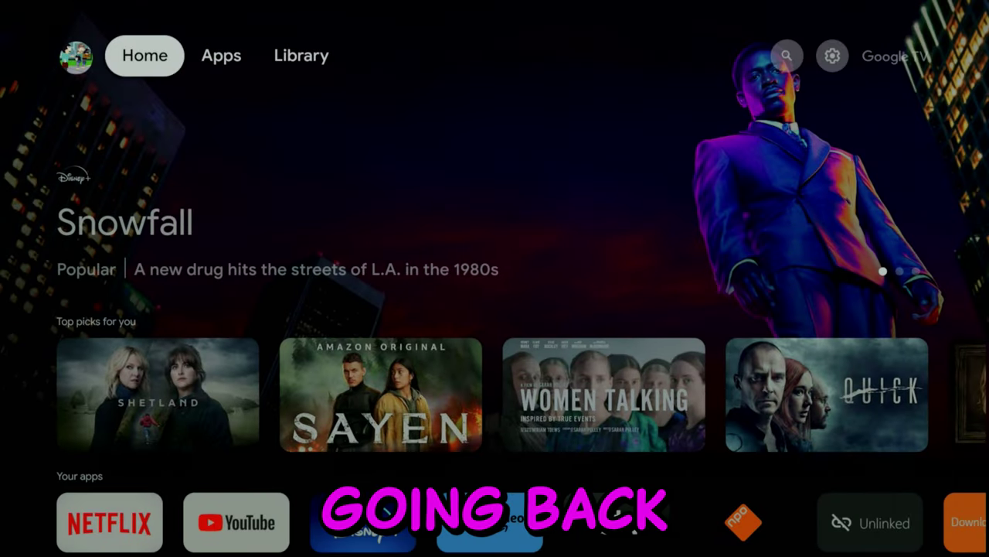
- Go to the Downloader app in the Your apps row of the home screen
key("Down")
key("Down")
key("Right")
key("Right")
key("Right")
key("Right")
key("Right")
key("Right")
key("Right")
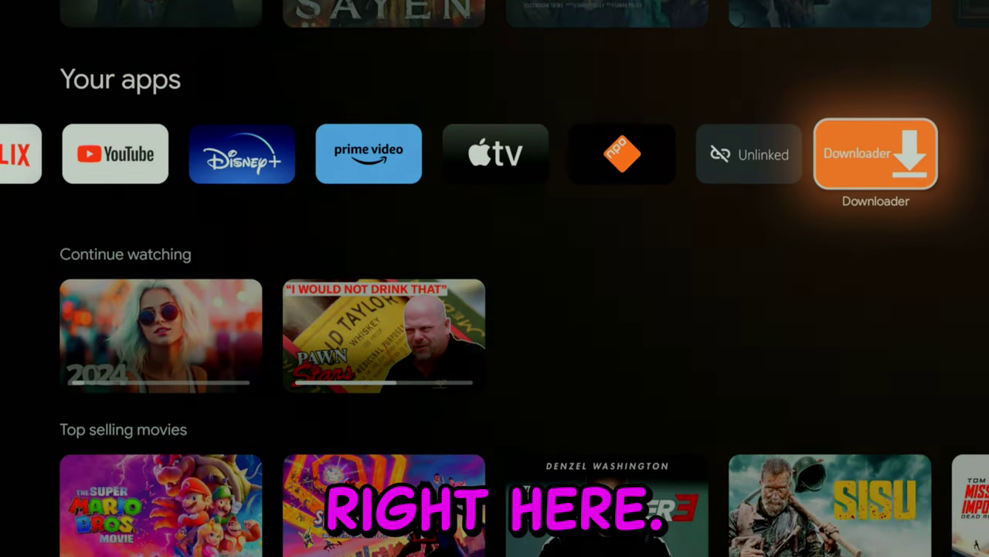